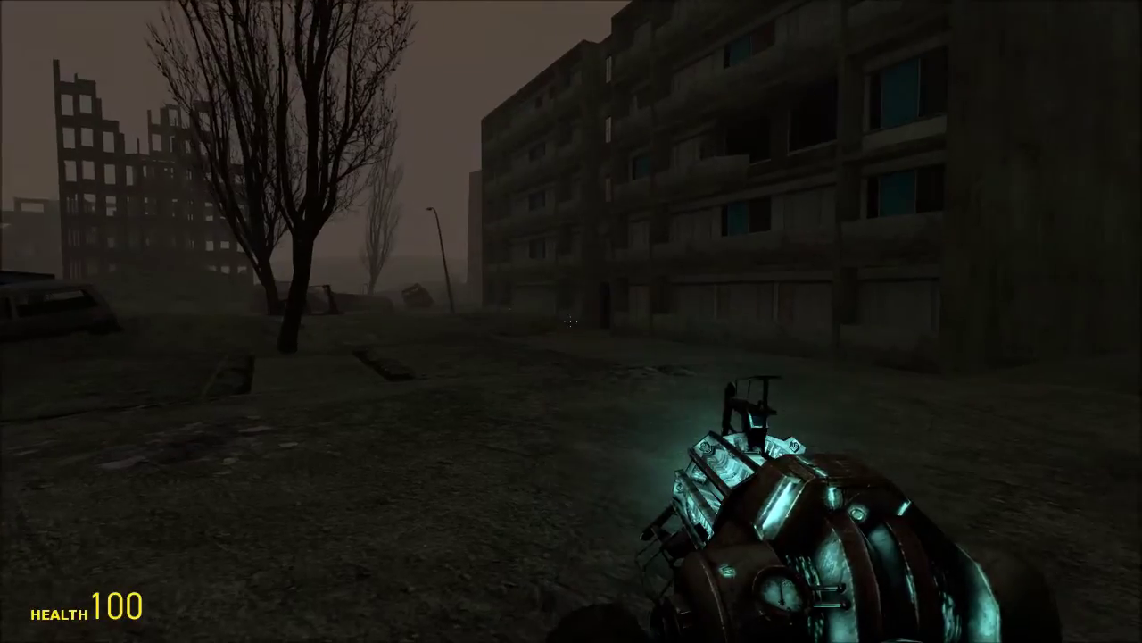
- Place a dynamic point light on the ground beside the apartment building
{"action": "key", "text": "w"}
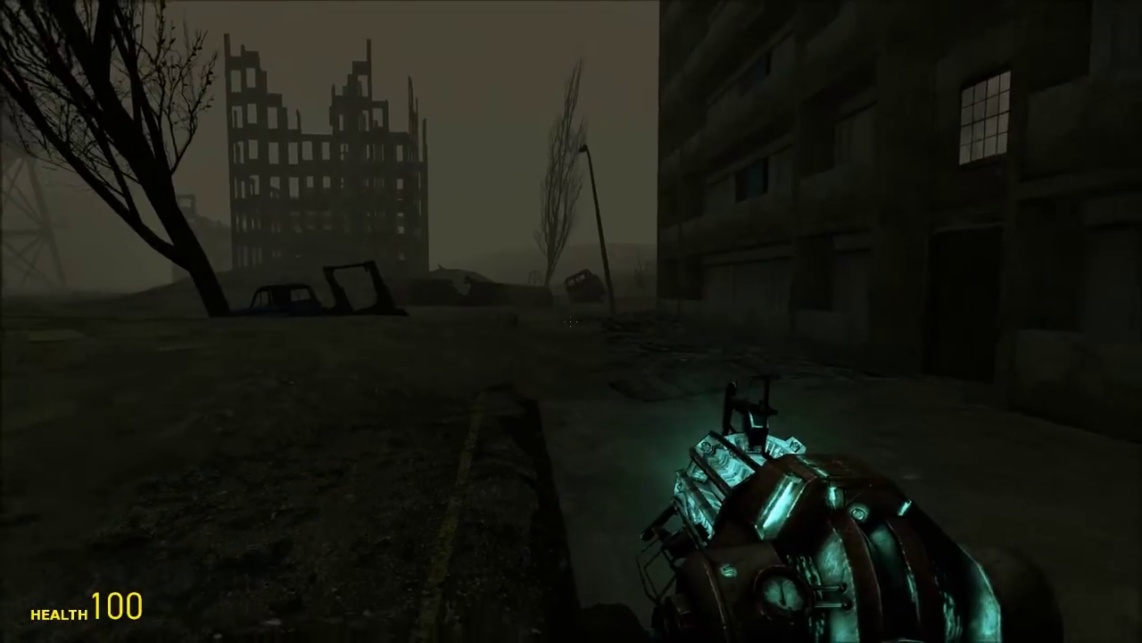
{"action": "key", "text": "q"}
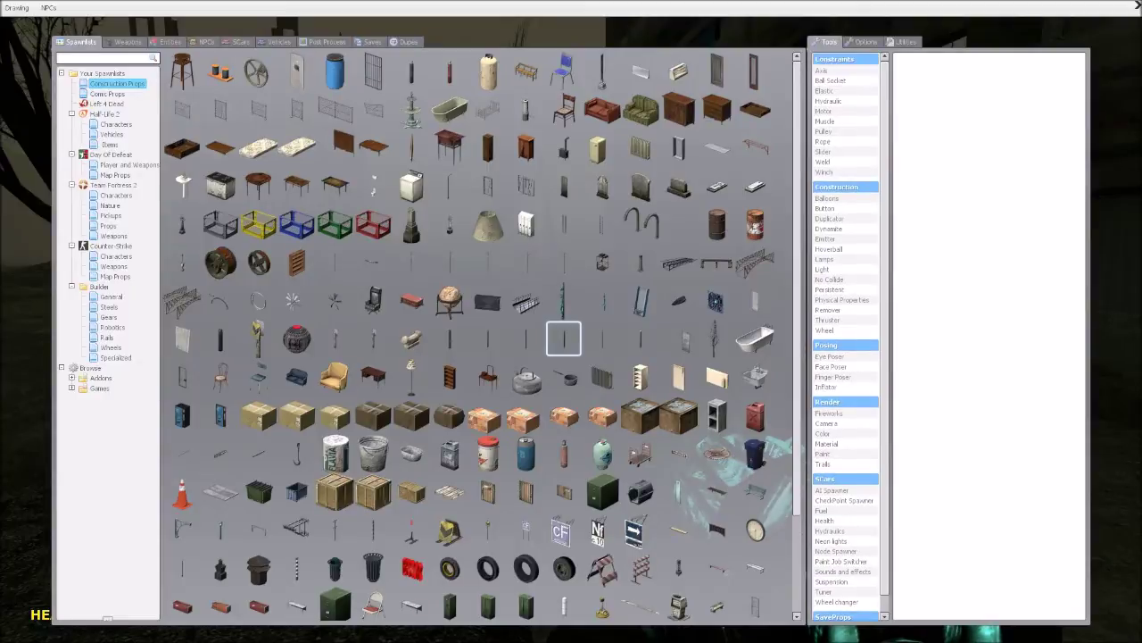
{"action": "left_click", "coordinate": [822, 270]}
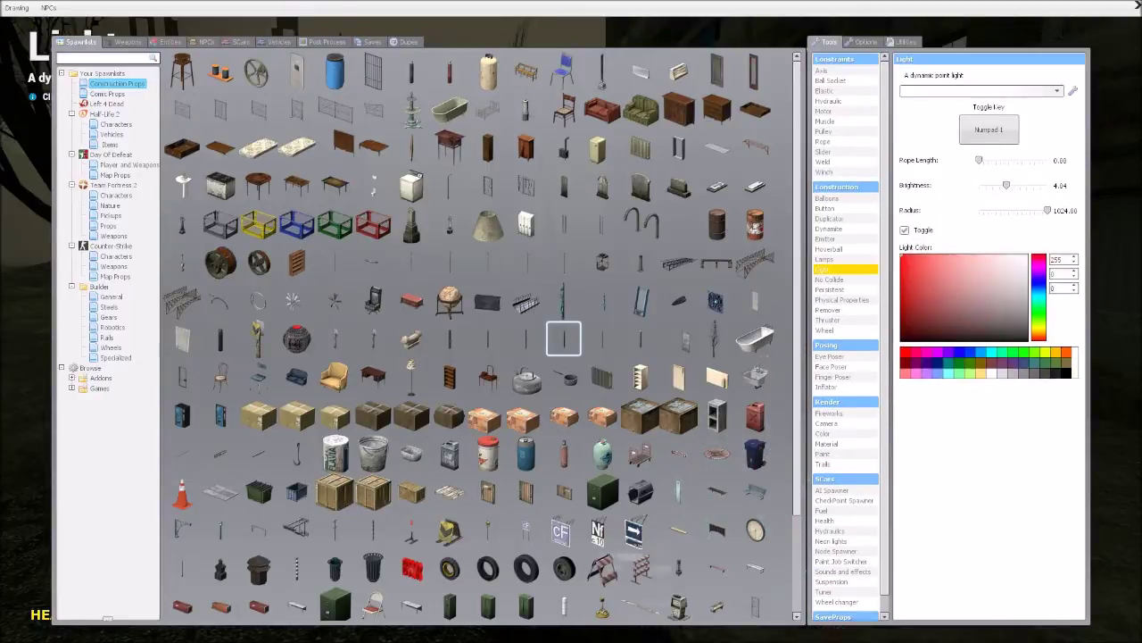
{"action": "key", "text": "q"}
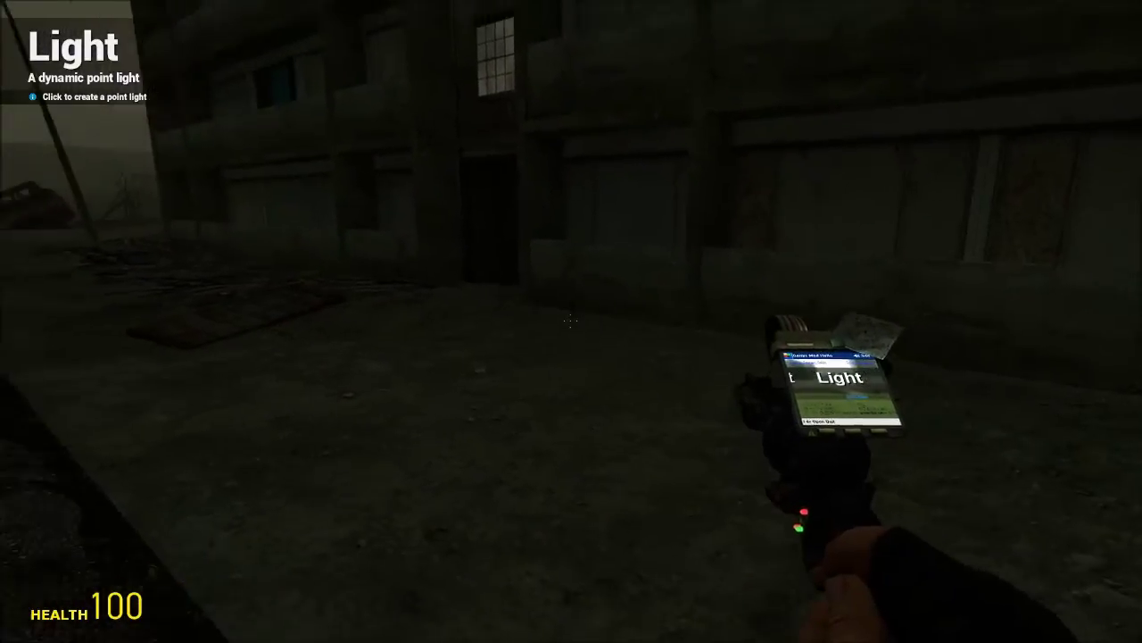
{"action": "left_click", "coordinate": [571, 321]}
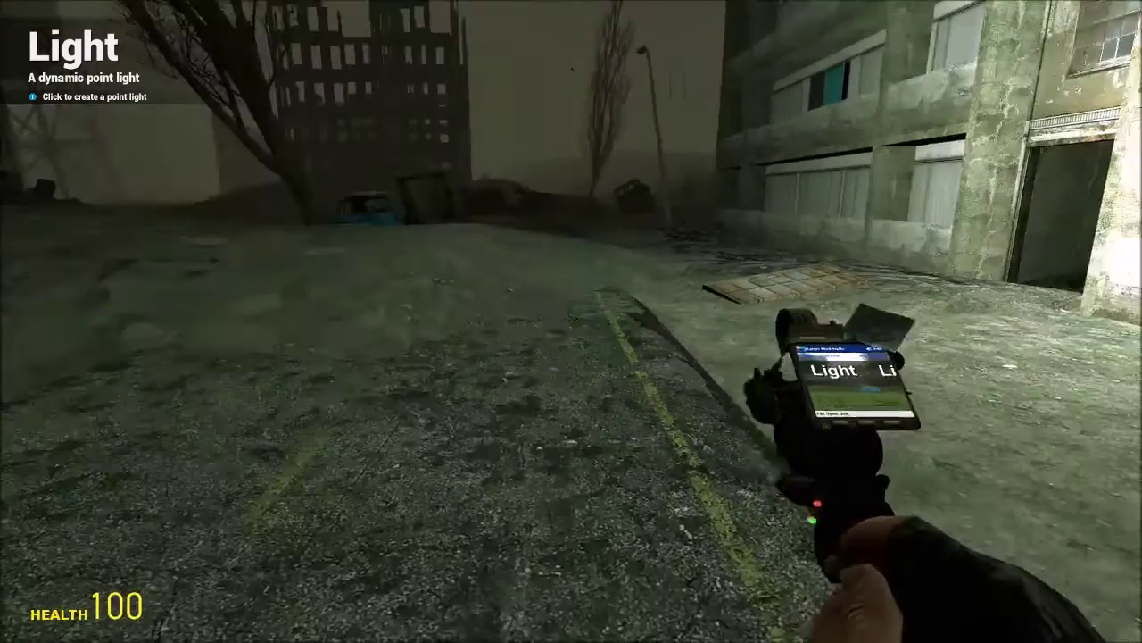
- Place a camera on the street near the lit apartment building
{"action": "key", "text": "q"}
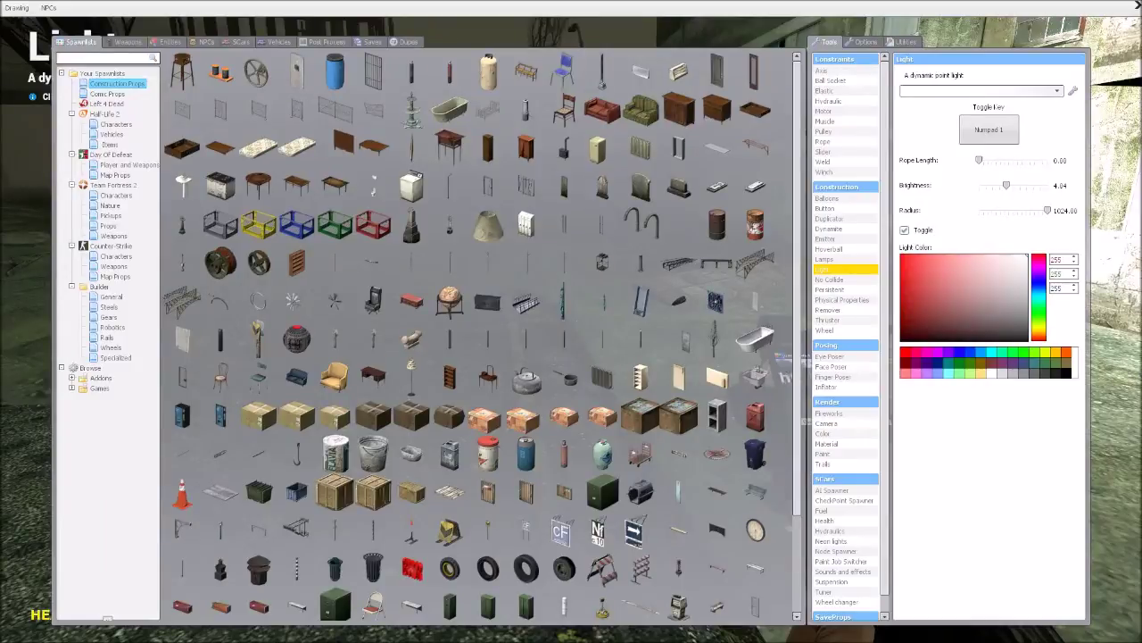
{"action": "left_click", "coordinate": [826, 423]}
{"action": "key", "text": "q"}
{"action": "key", "text": "w"}
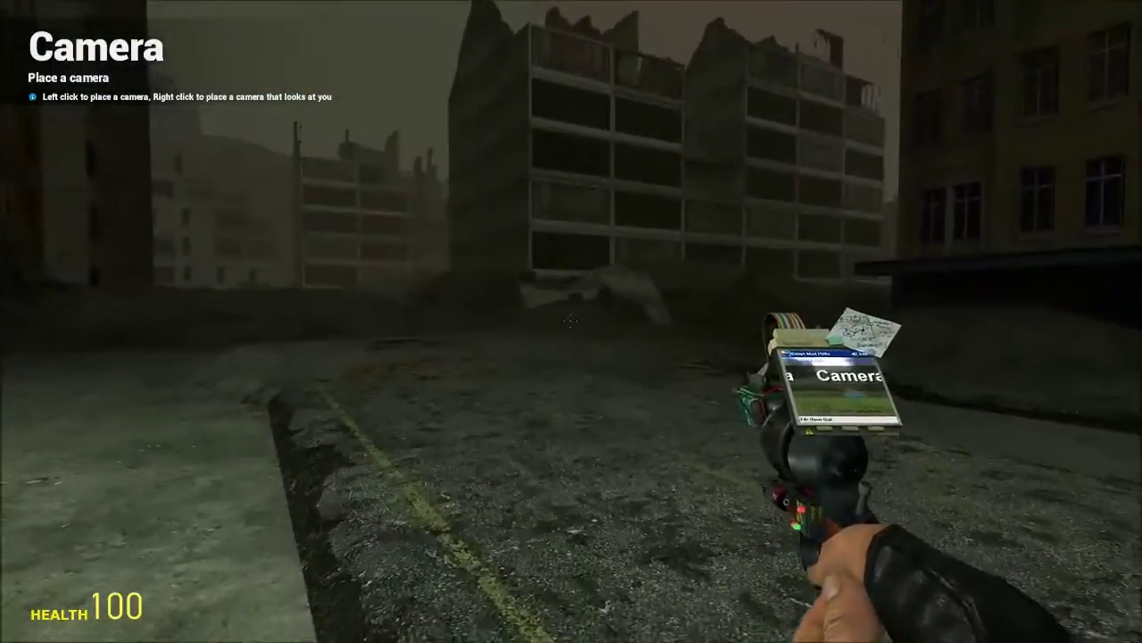
{"action": "left_click", "coordinate": [571, 321]}
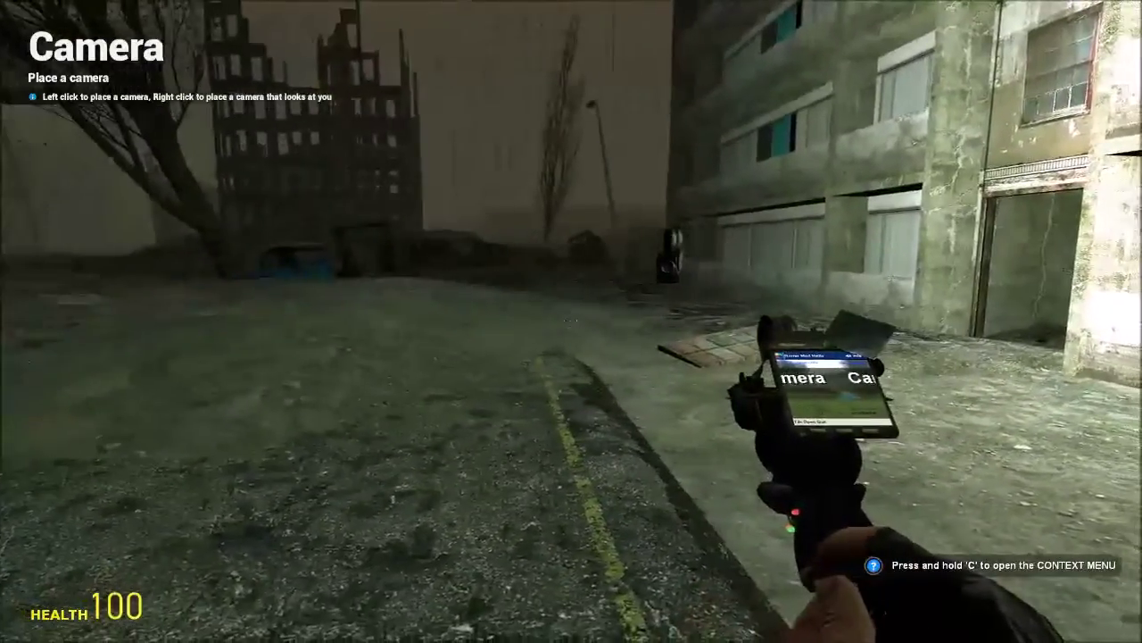
- Equip the Crowbar from the Half-Life 2 weapons
{"action": "key", "text": "q"}
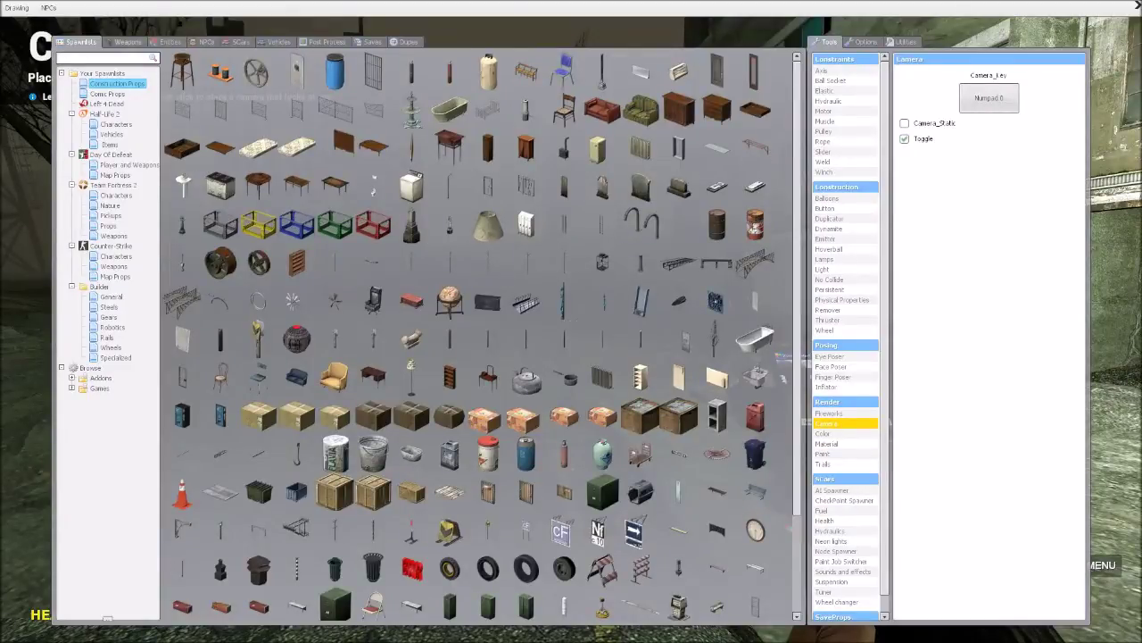
{"action": "left_click", "coordinate": [127, 42]}
{"action": "left_click", "coordinate": [94, 81]}
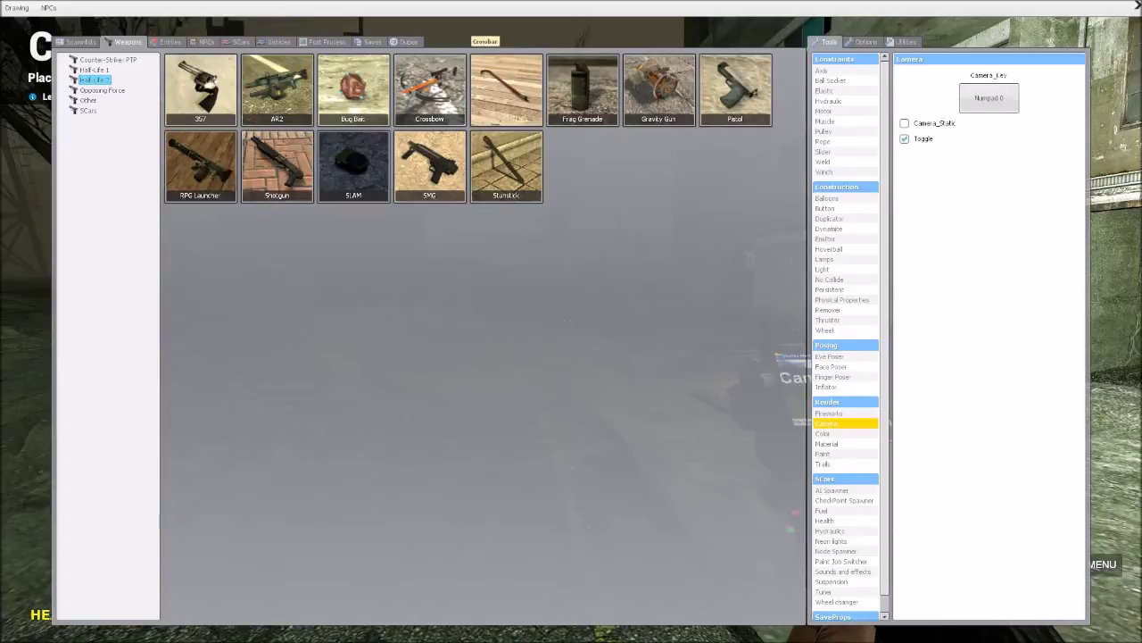
{"action": "left_click", "coordinate": [506, 89]}
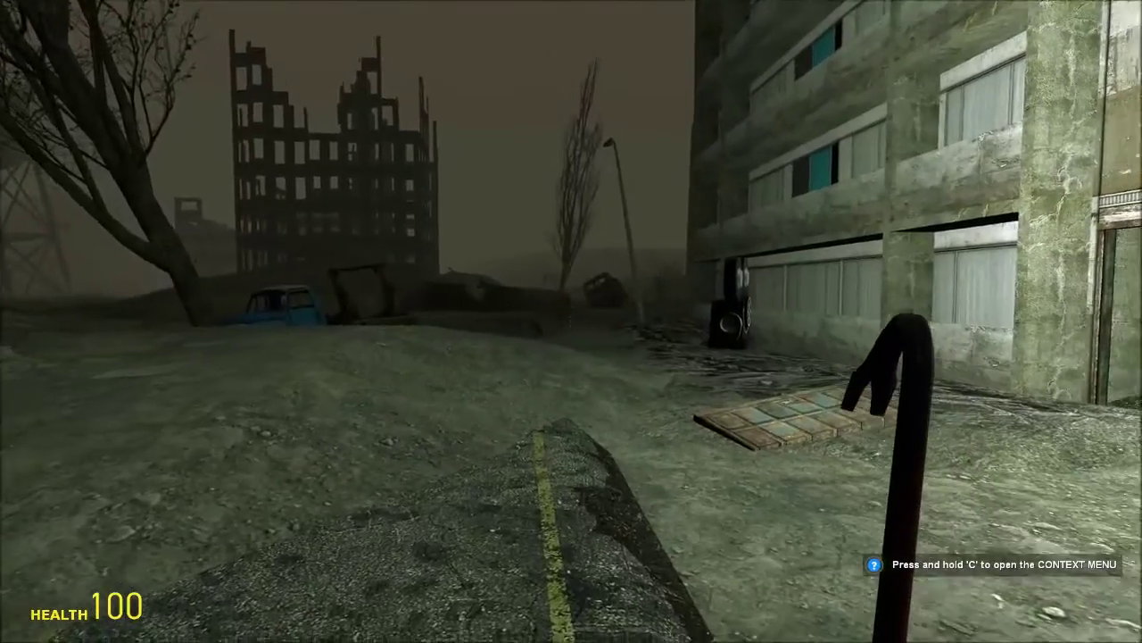
- Run the console command pac_editor to open the outfit editor
{"action": "key", "text": "grave"}
{"action": "type", "text": "s"}
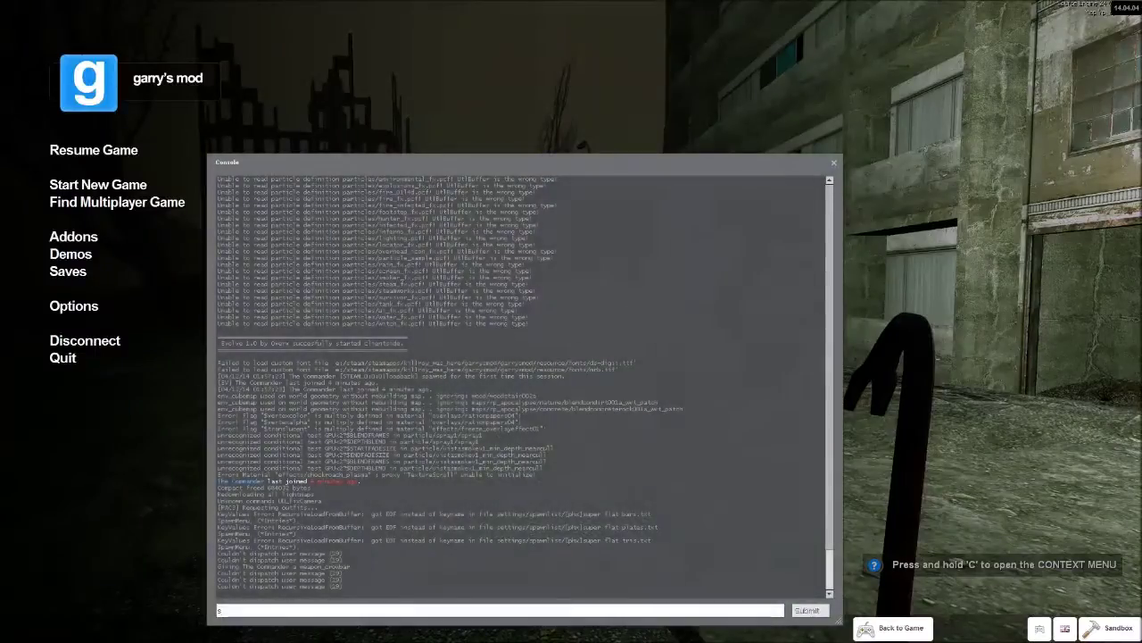
{"action": "type", "text": "pac_ed"}
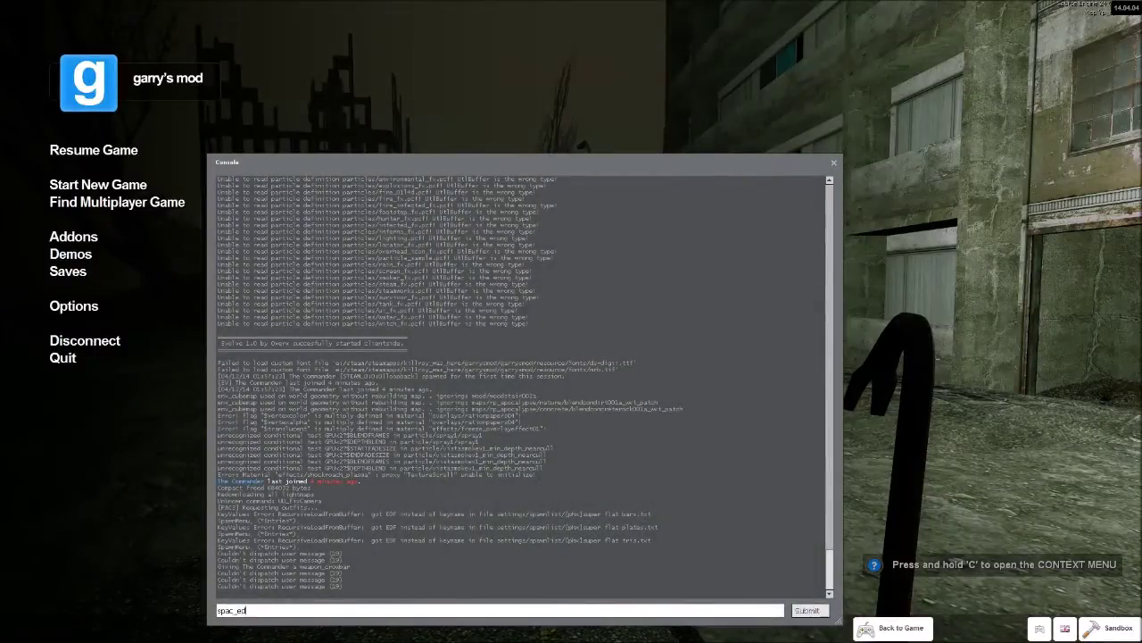
{"action": "key", "text": "BackSpace"}
{"action": "key", "text": "BackSpace"}
{"action": "key", "text": "BackSpace"}
{"action": "key", "text": "BackSpace"}
{"action": "key", "text": "BackSpace"}
{"action": "key", "text": "BackSpace"}
{"action": "key", "text": "BackSpace"}
{"action": "type", "text": "pa"}
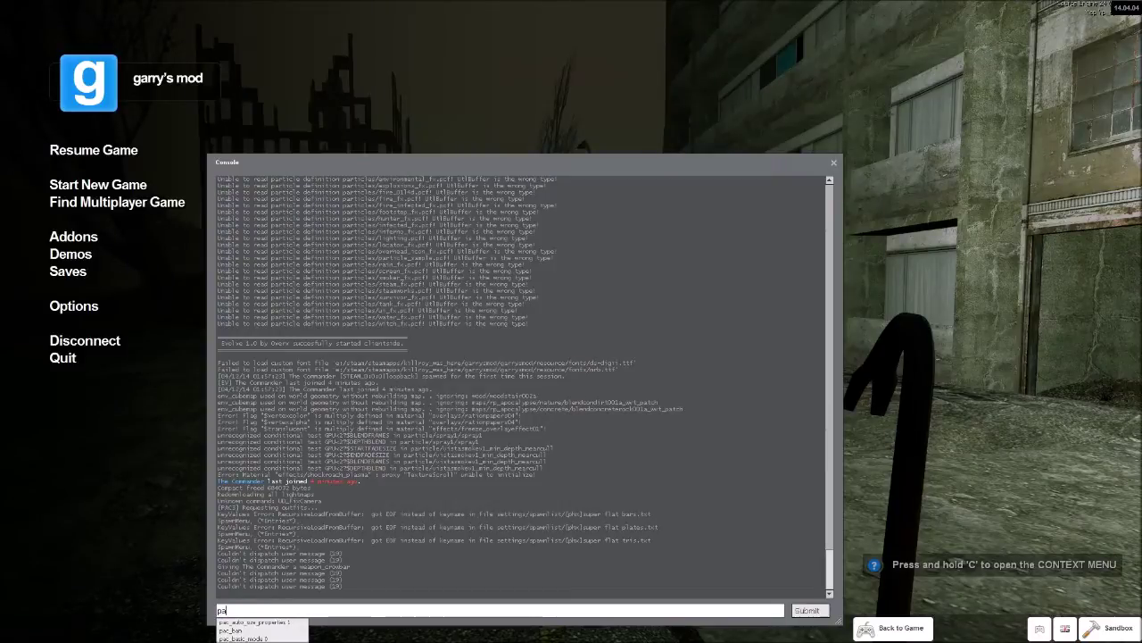
{"action": "type", "text": "c_editor"}
{"action": "key", "text": "Return"}
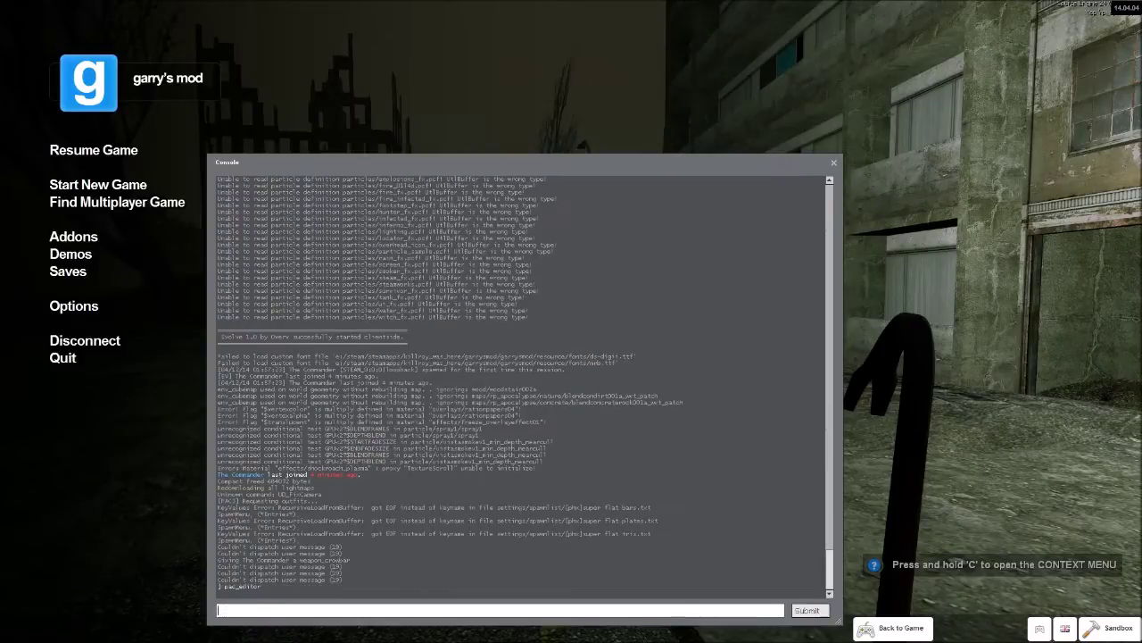
- Hide the crowbar in the character's hand using the hide weapon option for the active weapon
{"action": "key", "text": "s"}
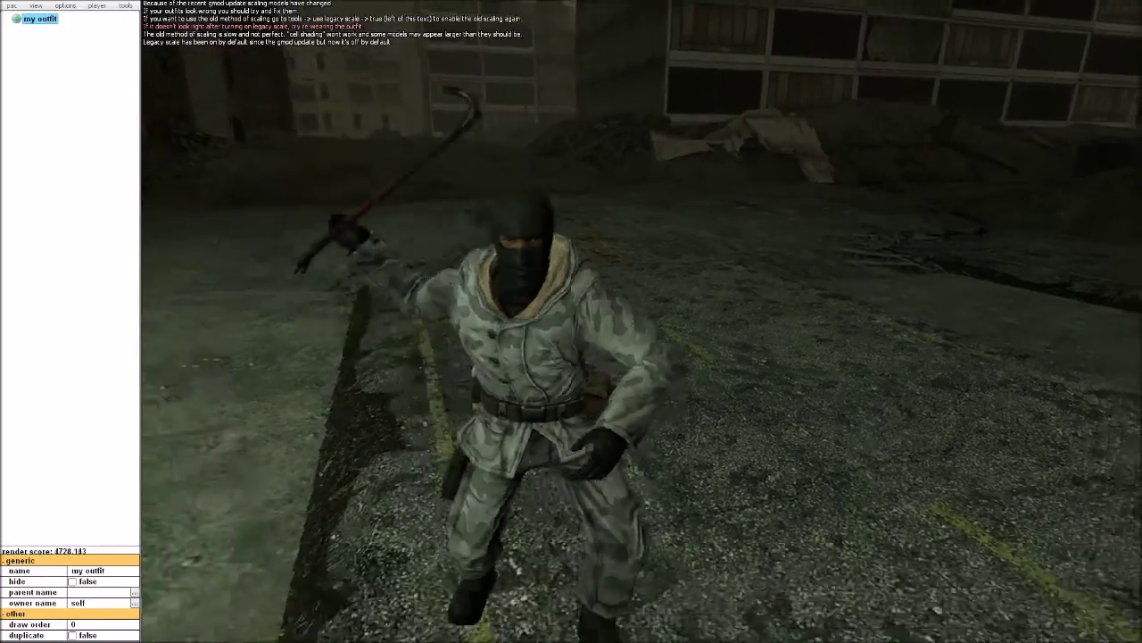
{"action": "key", "text": "a"}
{"action": "key", "text": "w"}
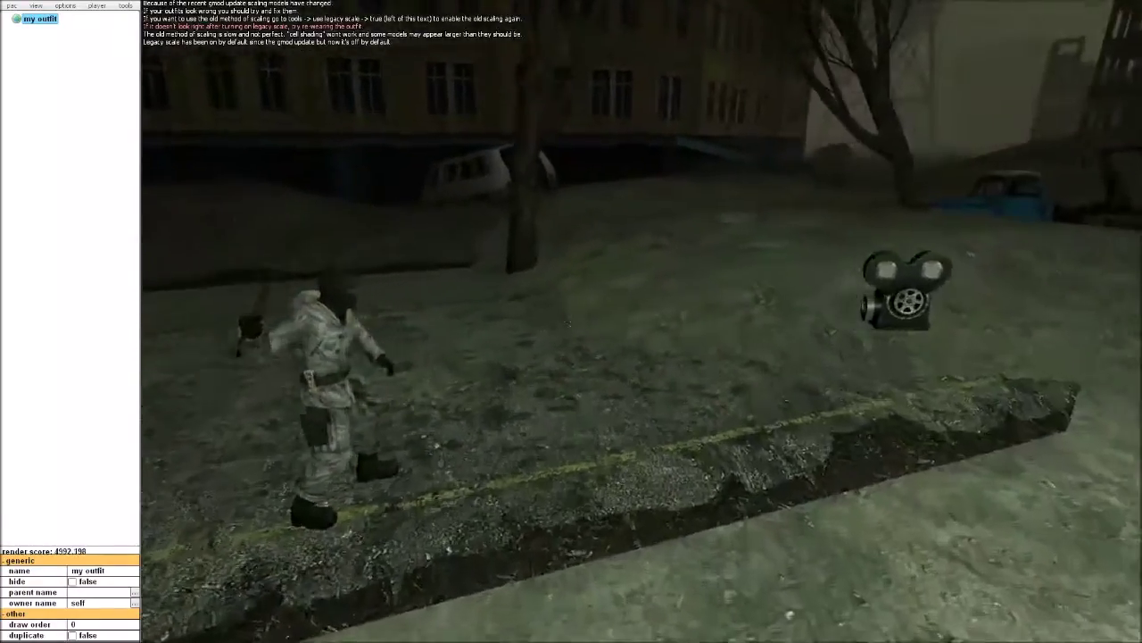
{"action": "key", "text": "w"}
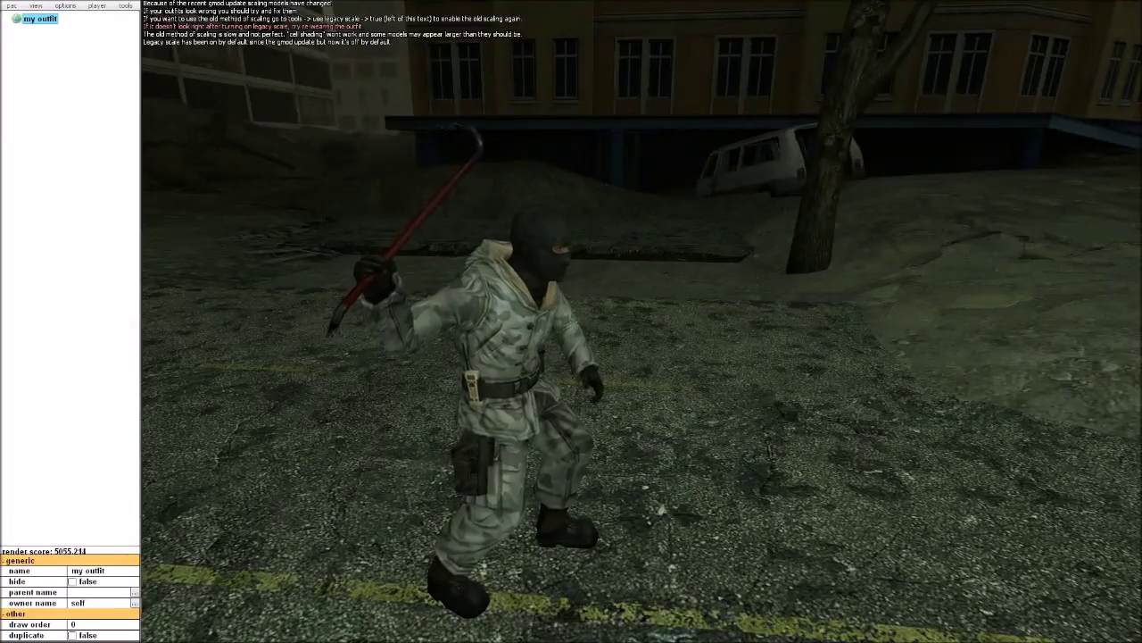
{"action": "left_click", "coordinate": [125, 5]}
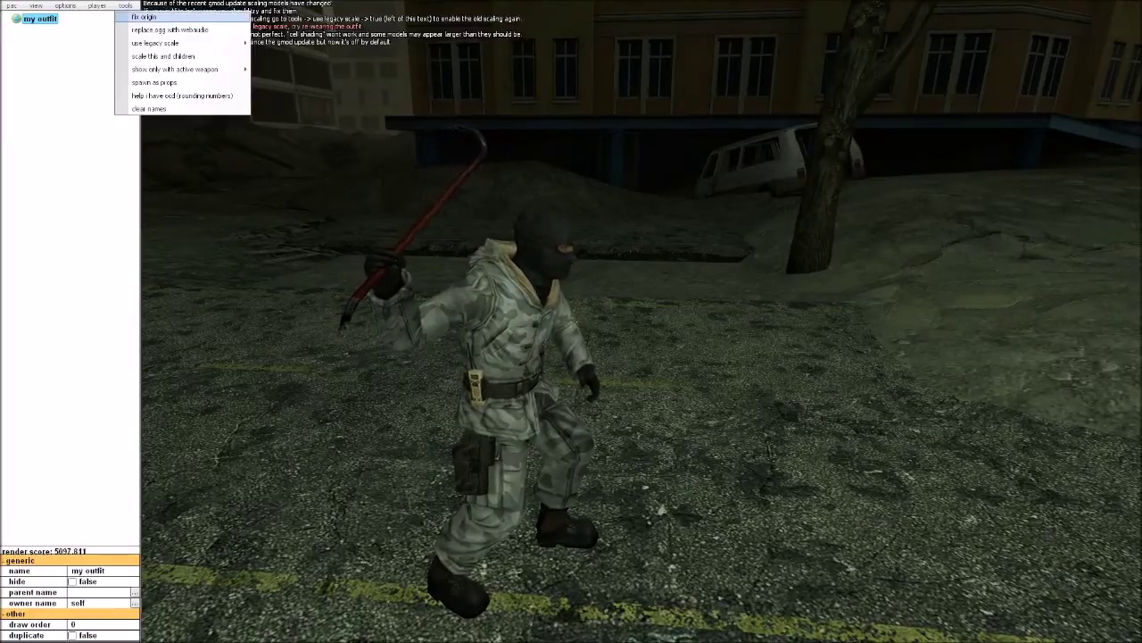
{"action": "mouse_move", "coordinate": [179, 68]}
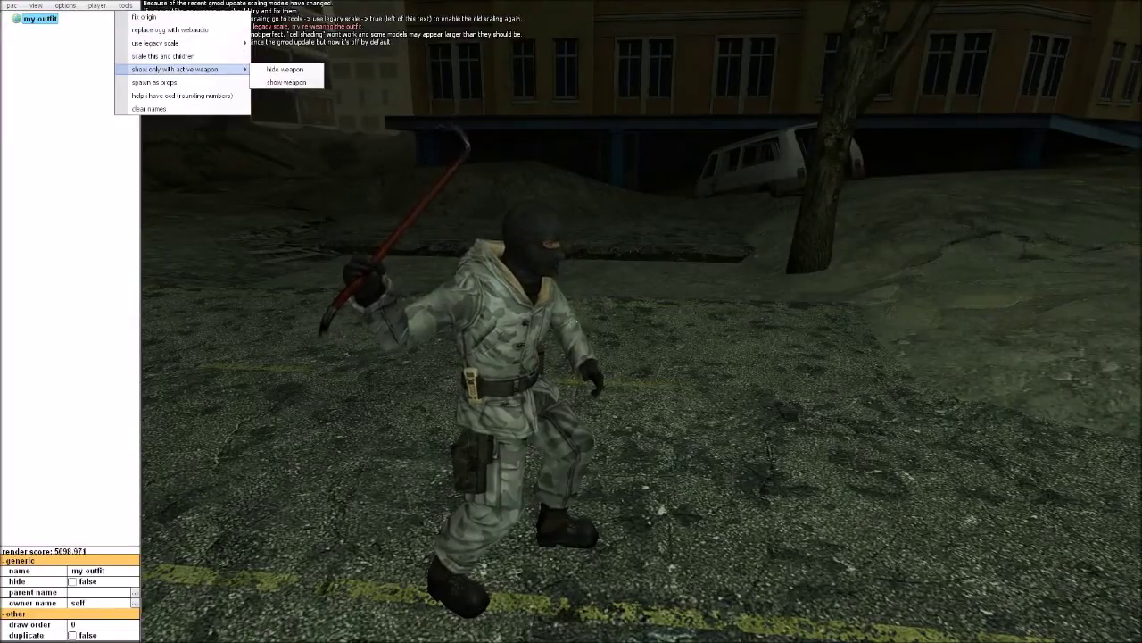
{"action": "left_click", "coordinate": [285, 68]}
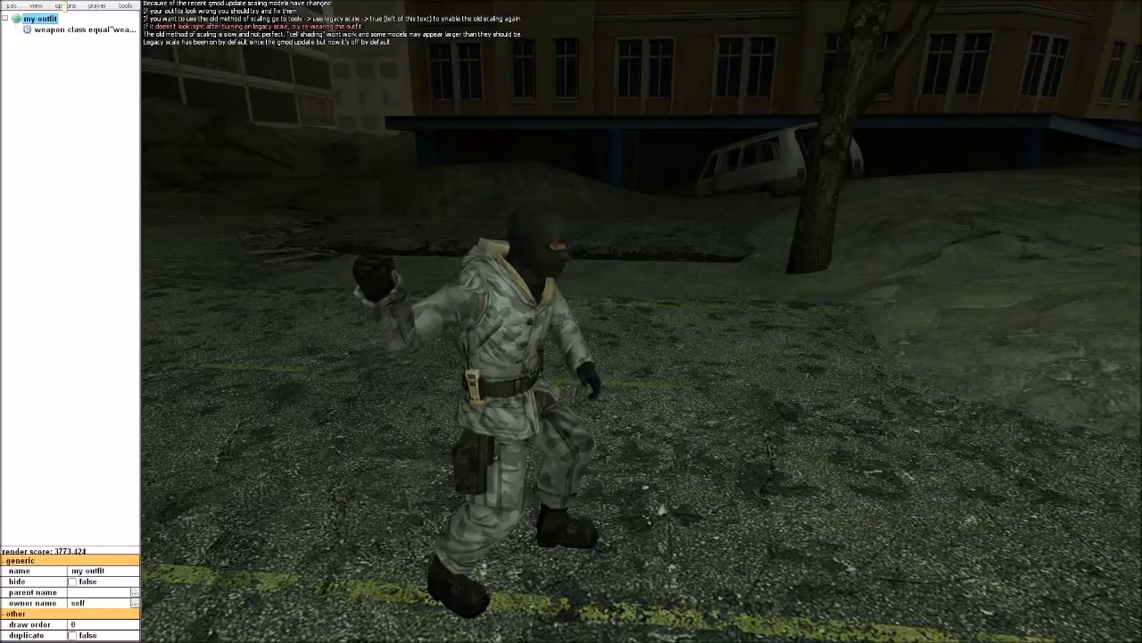
- Remove the weapon class event from my outfit
{"action": "left_click", "coordinate": [82, 29]}
{"action": "right_click", "coordinate": [65, 30]}
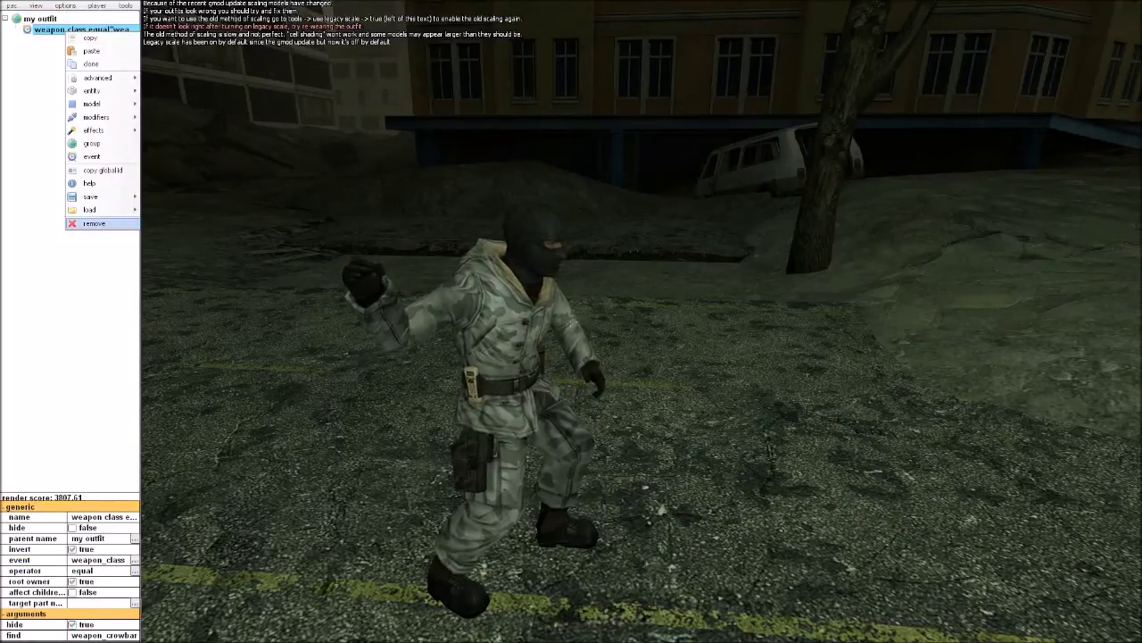
{"action": "left_click", "coordinate": [93, 223]}
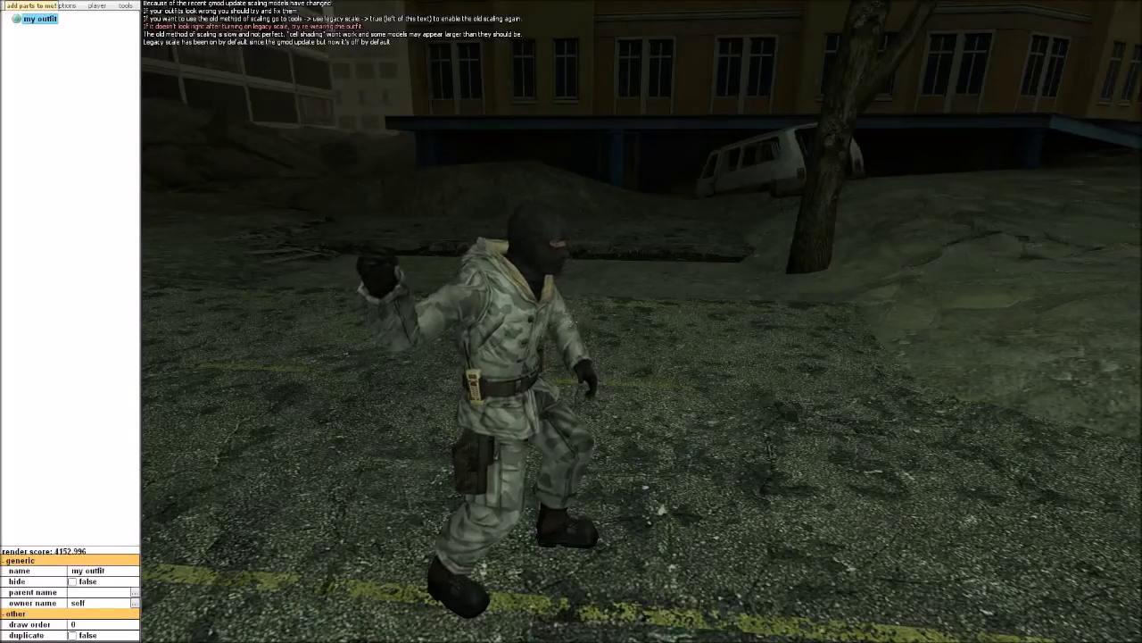
- Add a model part to my outfit and set its model to the pedestal sink from Construction Props
{"action": "right_click", "coordinate": [30, 20]}
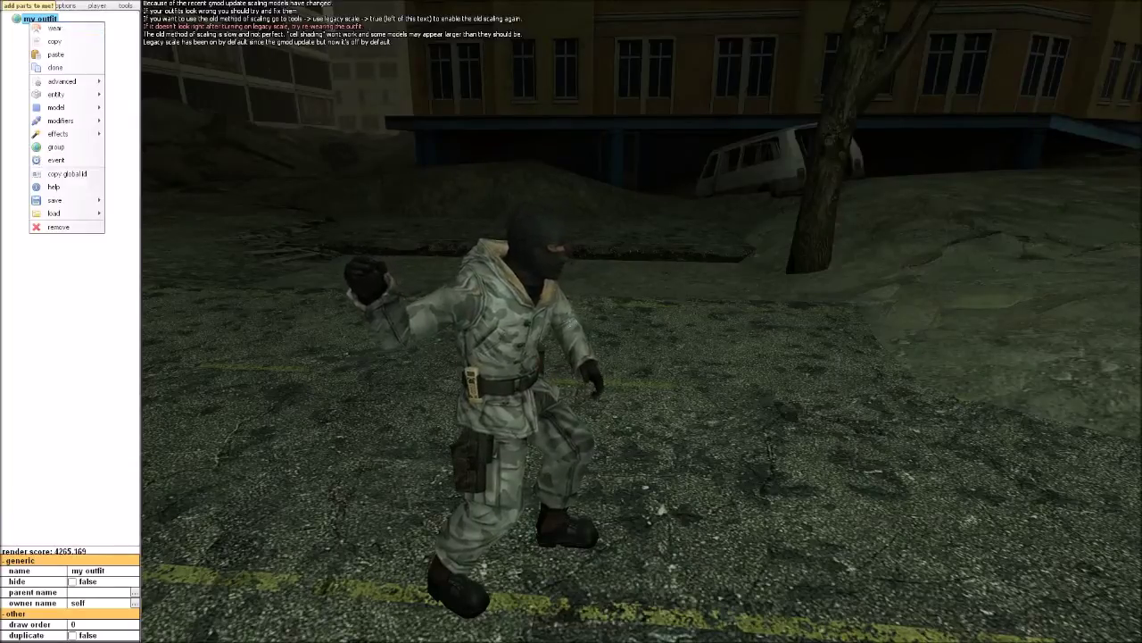
{"action": "mouse_move", "coordinate": [58, 107]}
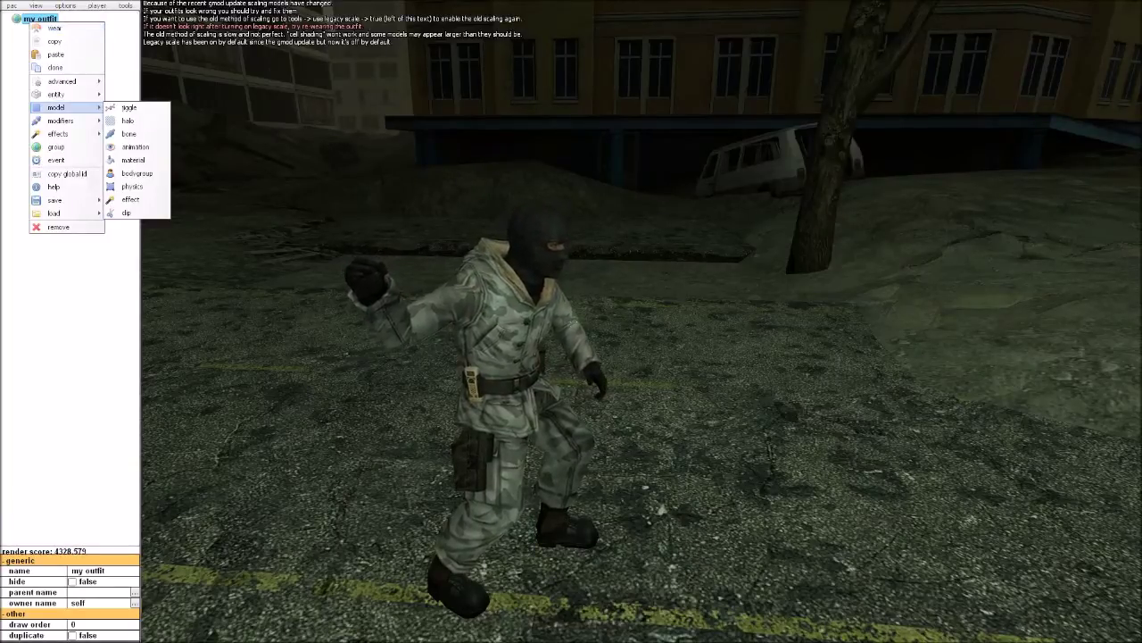
{"action": "left_click", "coordinate": [58, 107]}
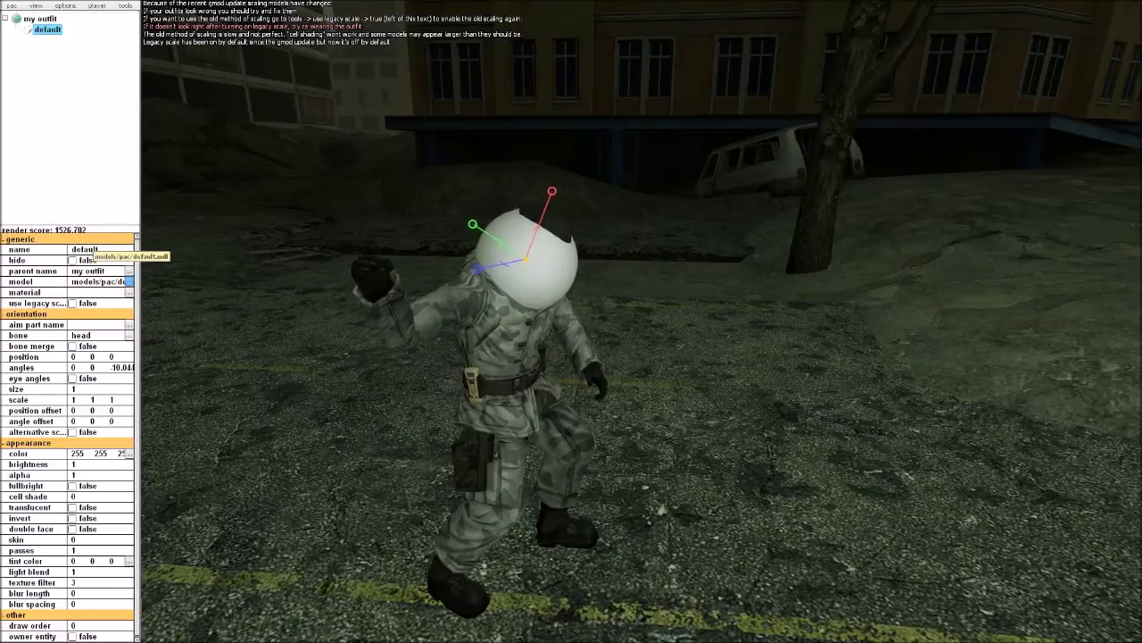
{"action": "key", "text": "q"}
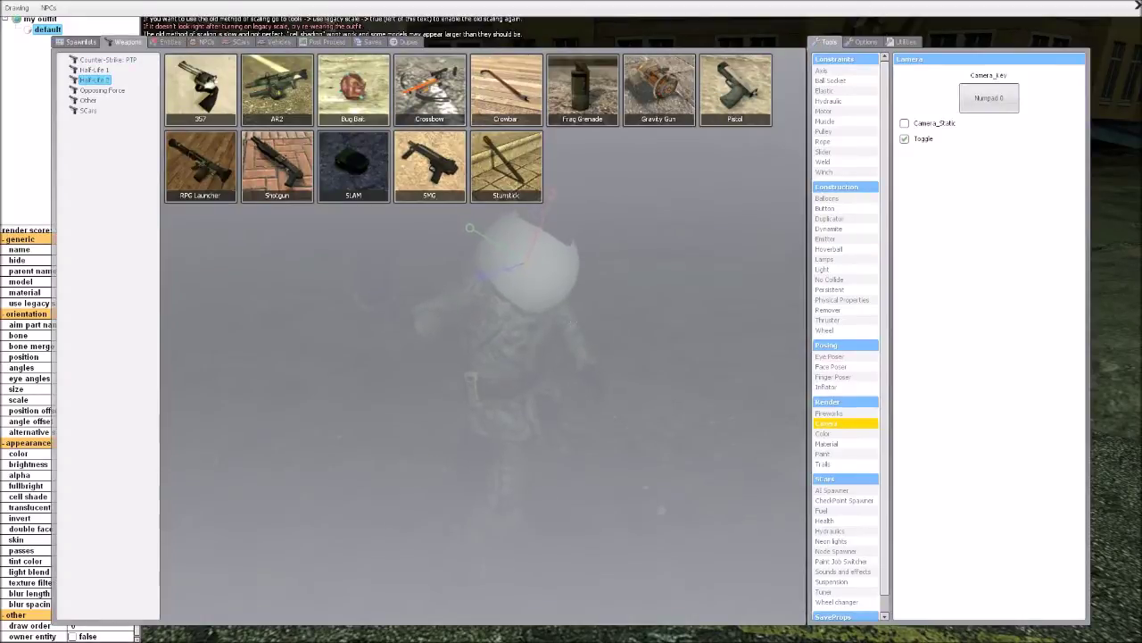
{"action": "left_click", "coordinate": [79, 42]}
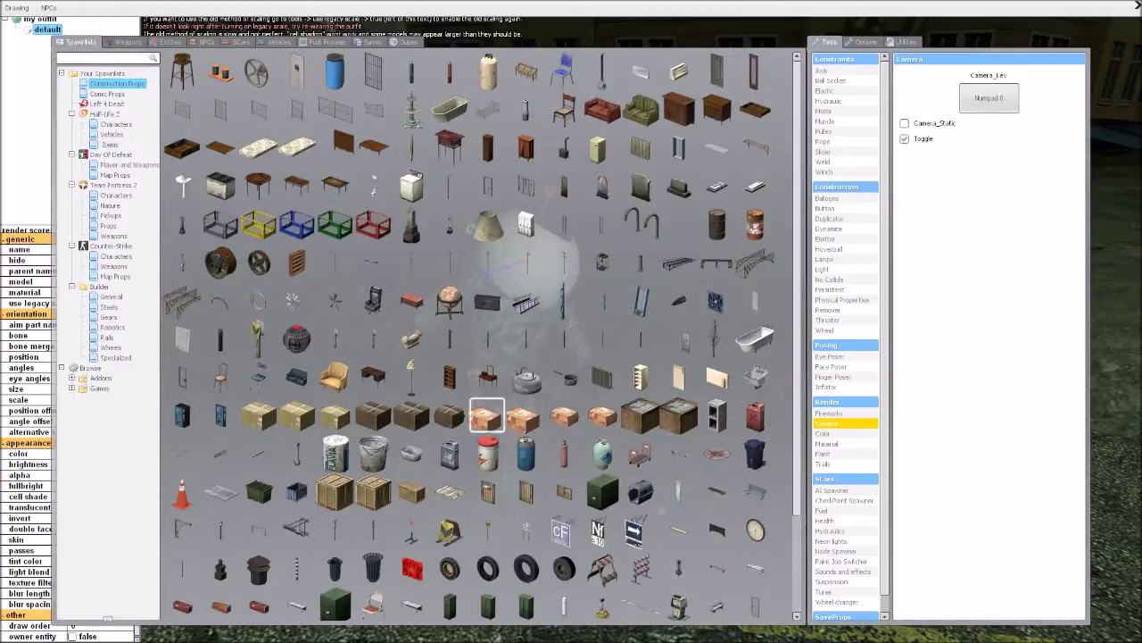
{"action": "left_click", "coordinate": [182, 187]}
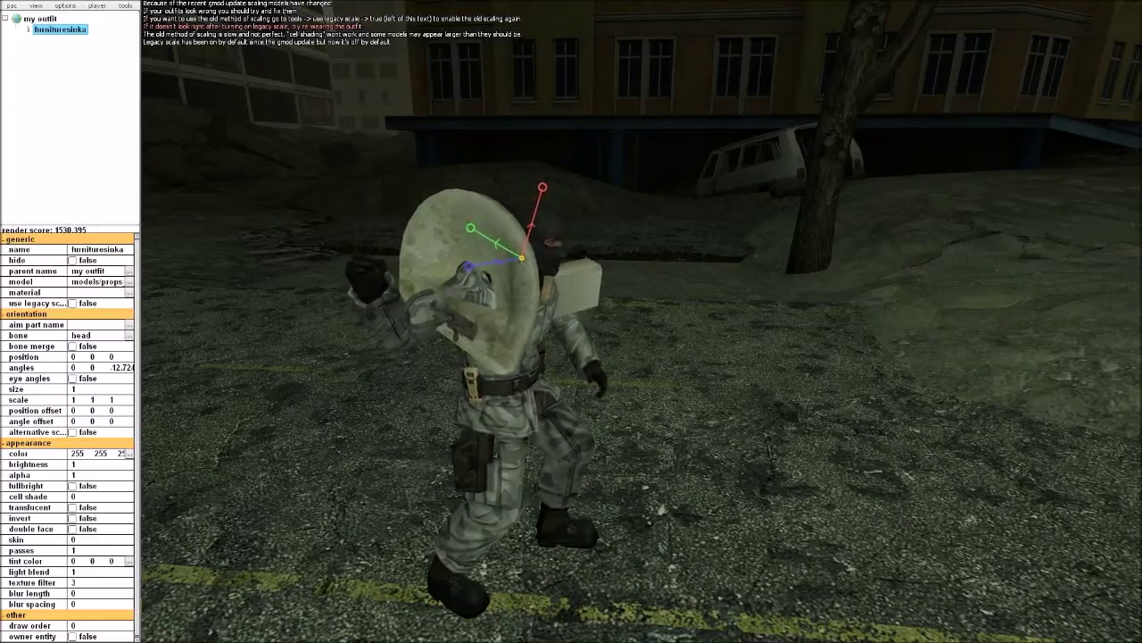
- Attach the sink to the attach right hand bone and raise it upright to hand height
{"action": "mouse_move", "coordinate": [376, 280]}
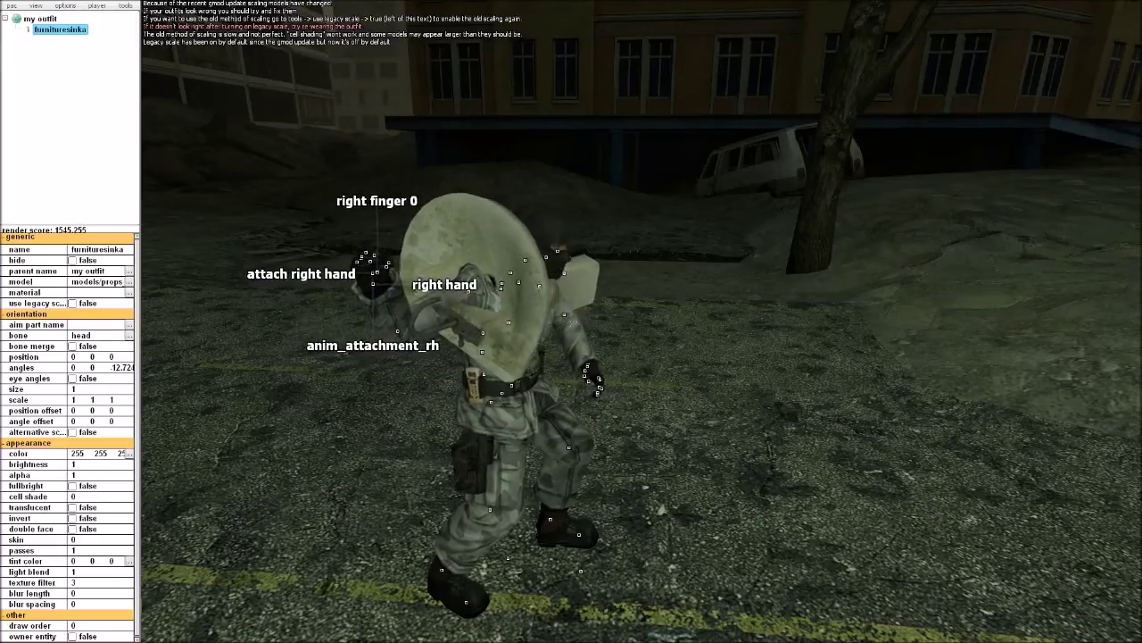
{"action": "left_click", "coordinate": [300, 273]}
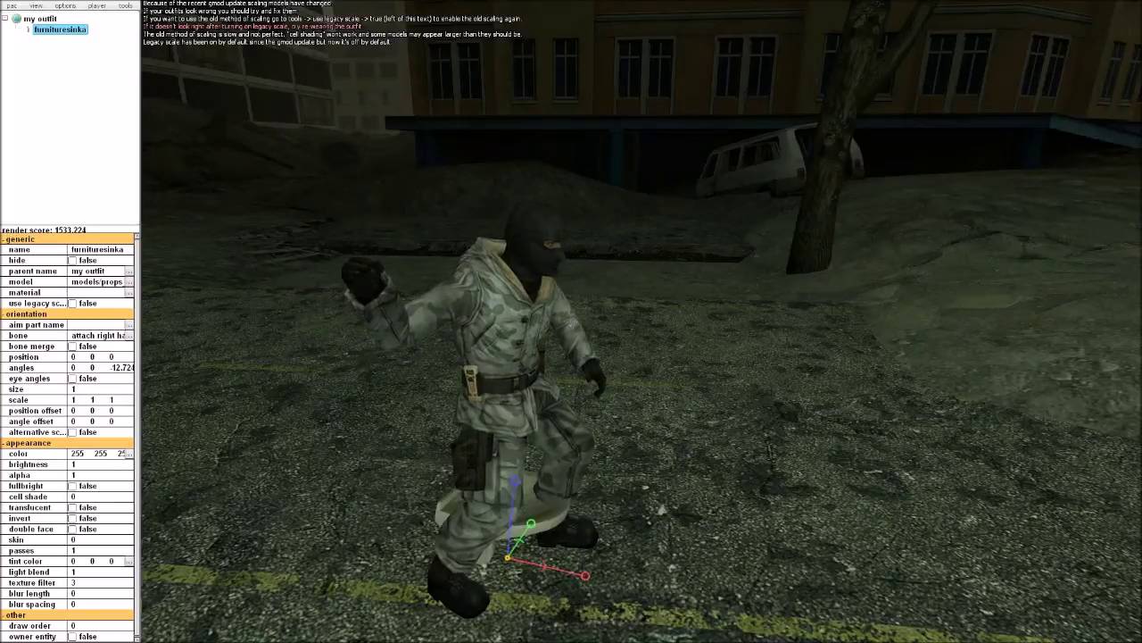
{"action": "mouse_move", "coordinate": [585, 578]}
{"action": "left_mouse_down"}
{"action": "mouse_move", "coordinate": [585, 558]}
{"action": "mouse_move", "coordinate": [586, 569]}
{"action": "left_mouse_up"}
{"action": "left_click_drag", "start_coordinate": [523, 414], "coordinate": [446, 321]}
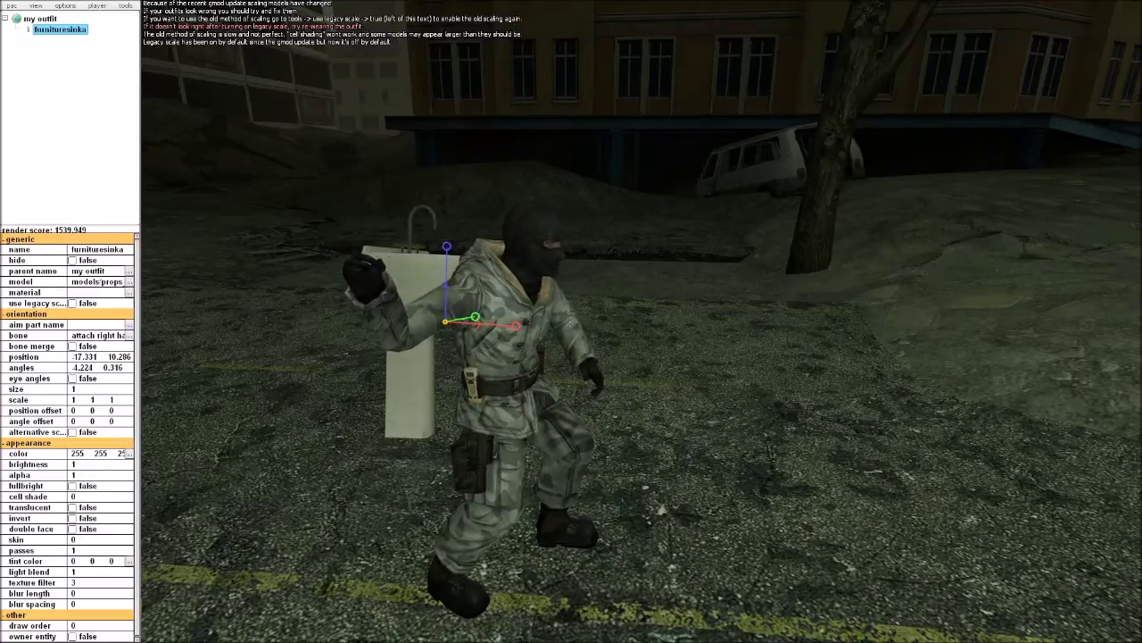
- Move the sink out to the character's right hand, at a position of about 12.8, -18.7
{"action": "left_click_drag", "start_coordinate": [446, 322], "coordinate": [678, 368]}
{"action": "key", "text": "a"}
{"action": "left_click_drag", "start_coordinate": [313, 408], "coordinate": [532, 288]}
{"action": "left_click_drag", "start_coordinate": [429, 321], "coordinate": [549, 313]}
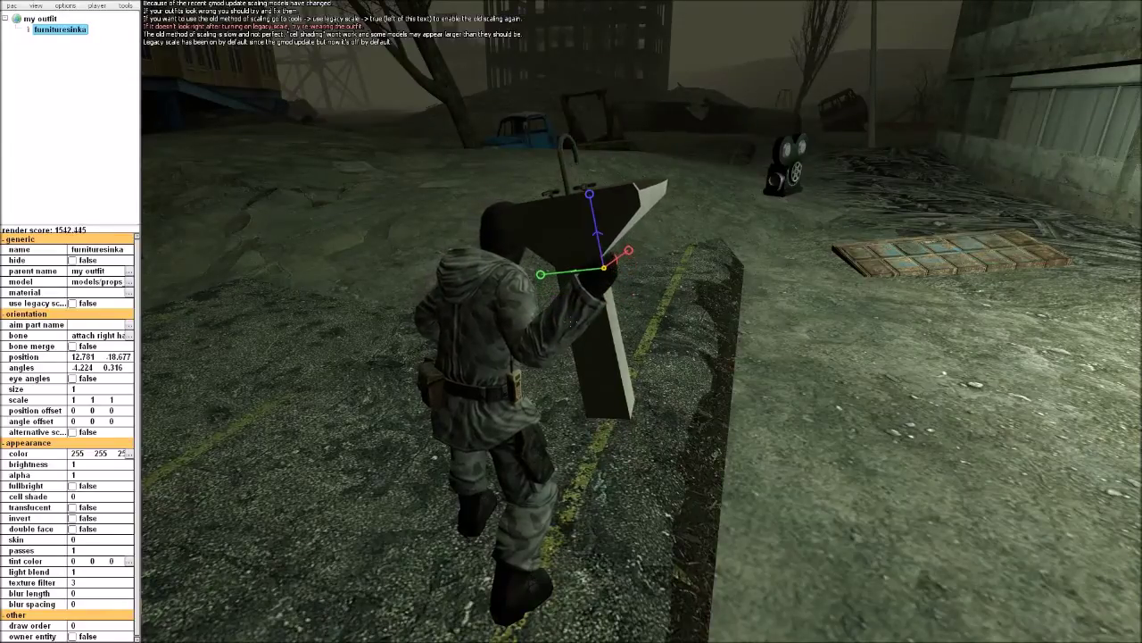
- Shift the sink backwards beside the raised right hand, to a position of about -4.1, -21.7
{"action": "key", "text": "w"}
{"action": "left_click_drag", "start_coordinate": [549, 314], "coordinate": [500, 330]}
{"action": "key", "text": "s"}
{"action": "key", "text": "w"}
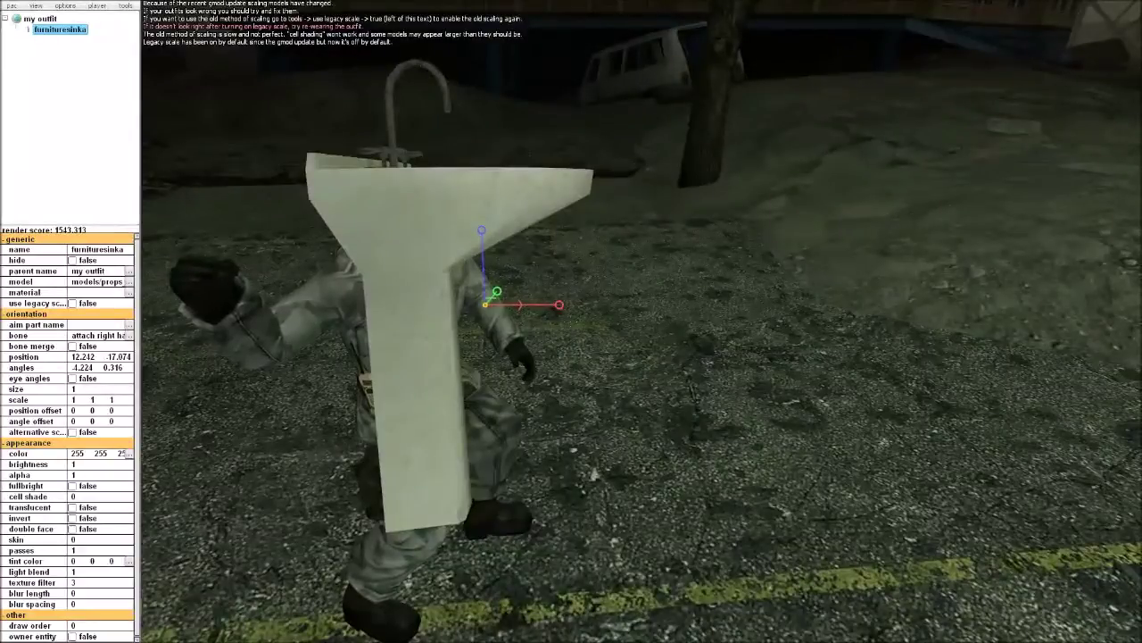
{"action": "left_click_drag", "start_coordinate": [560, 306], "coordinate": [337, 301]}
{"action": "key", "text": "s"}
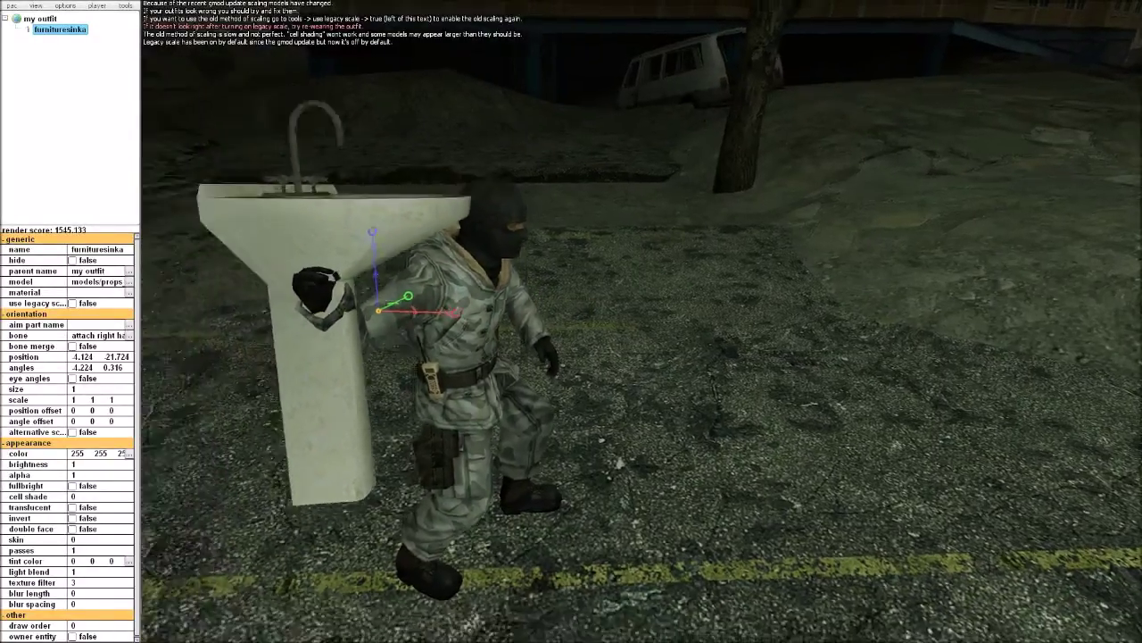
- Attach the sink to the anim_attachment_rh bone of the right hand
{"action": "left_click_drag", "start_coordinate": [429, 357], "coordinate": [388, 317]}
{"action": "key", "text": "w"}
{"action": "key", "text": "s"}
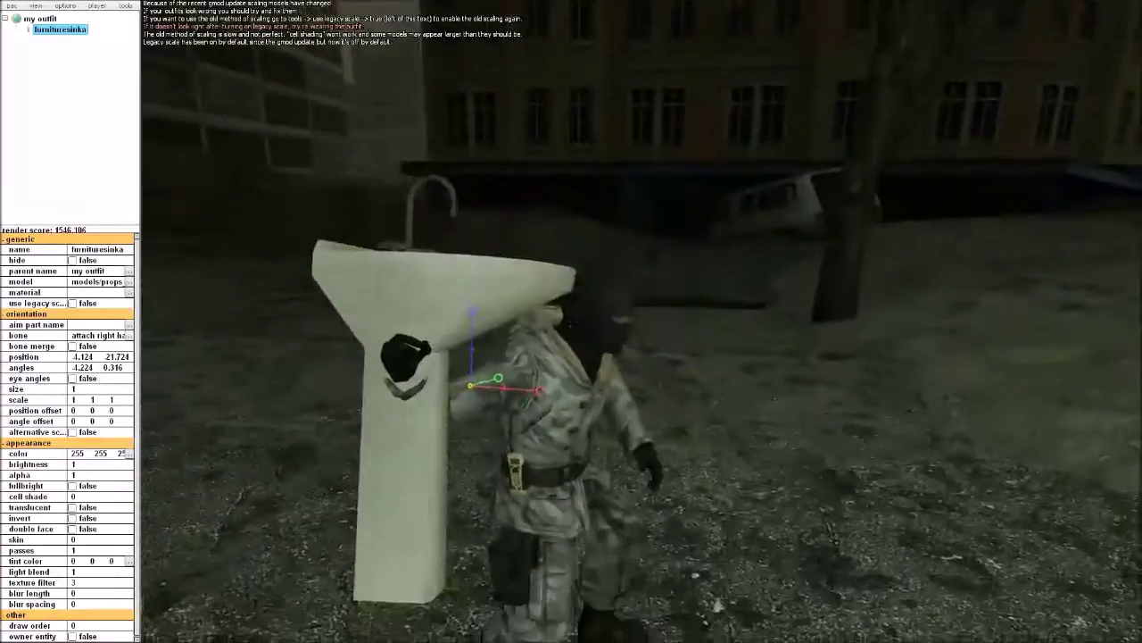
{"action": "key", "text": "w"}
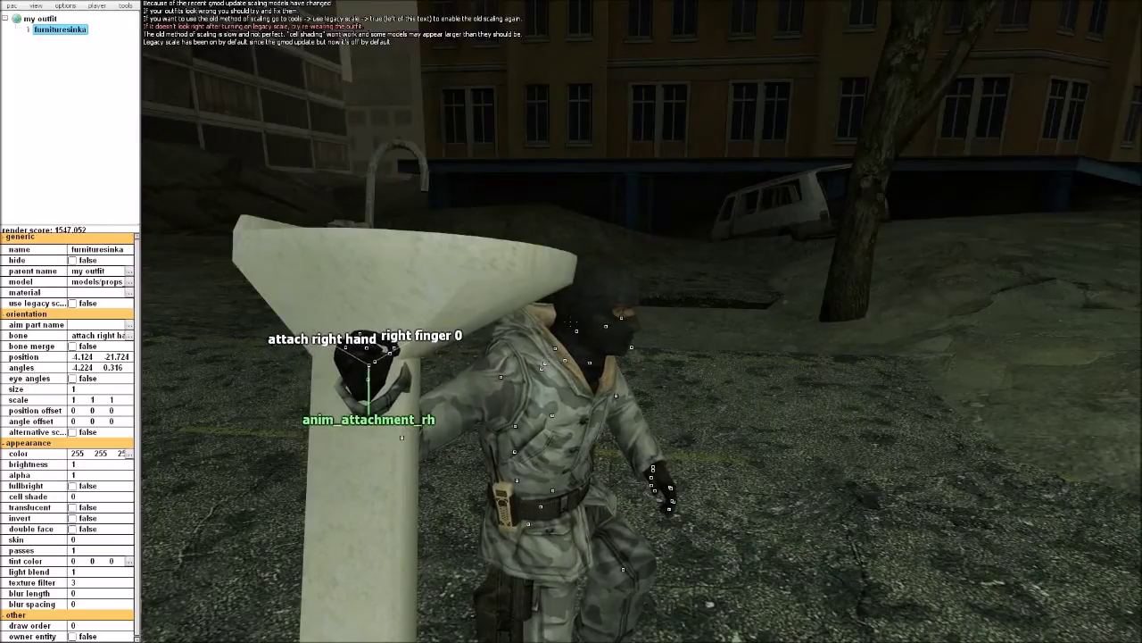
{"action": "left_click", "coordinate": [371, 417]}
{"action": "key", "text": "s"}
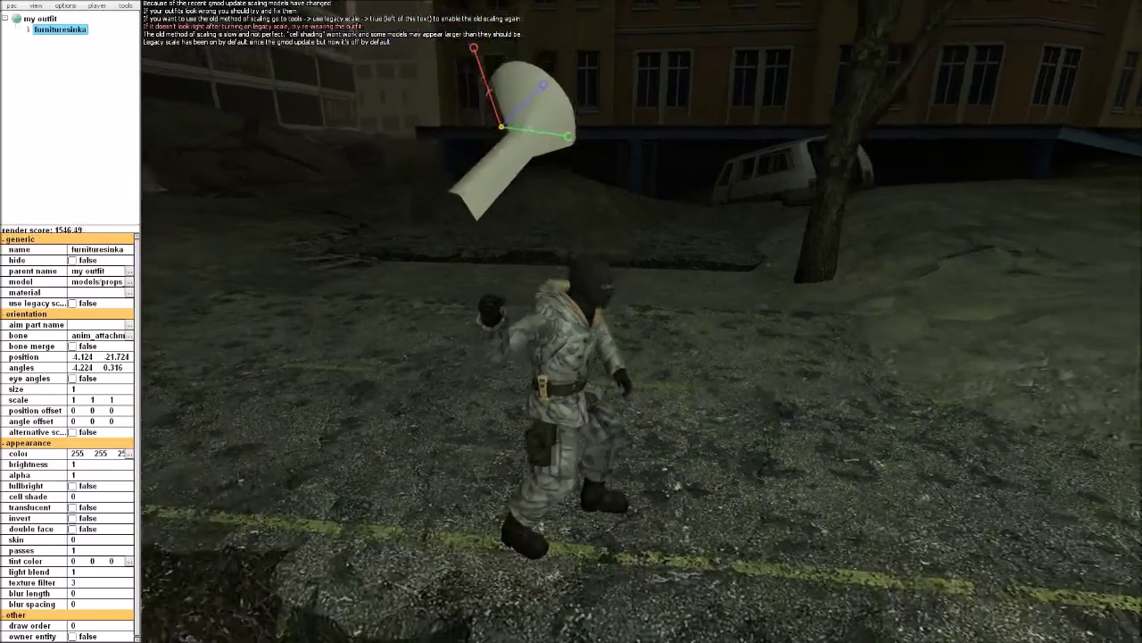
{"action": "left_click_drag", "start_coordinate": [371, 417], "coordinate": [379, 384]}
{"action": "double_click", "coordinate": [92, 336]}
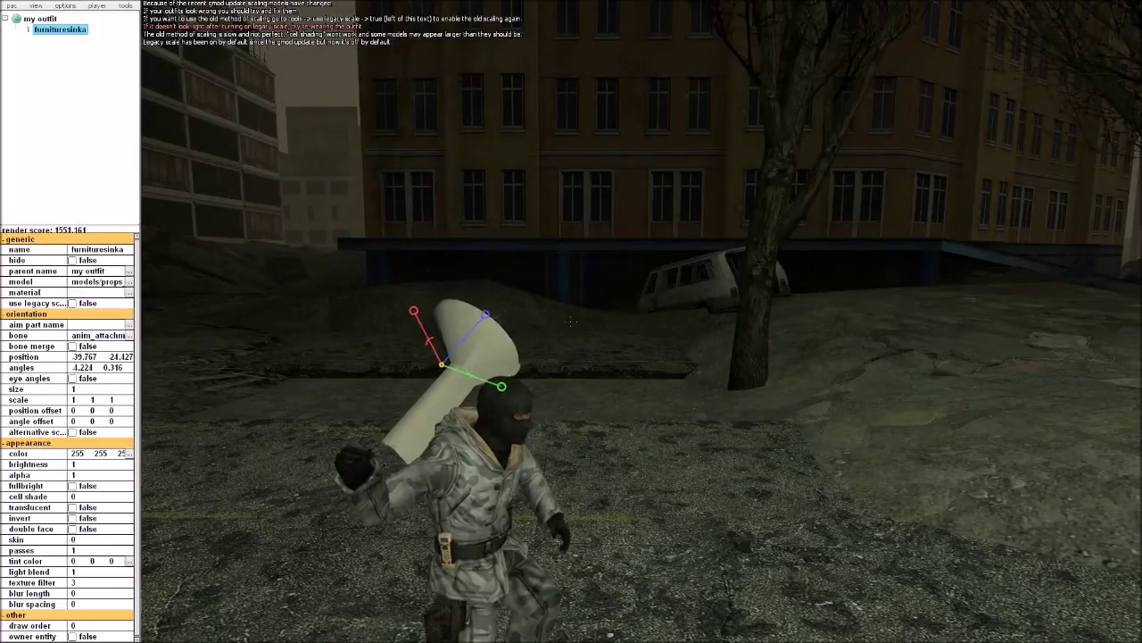
- Move the floating sink down to the raised right hand, to a position of about -3.6, -4.1
{"action": "left_click_drag", "start_coordinate": [437, 376], "coordinate": [504, 466]}
{"action": "key", "text": "a"}
{"action": "left_click_drag", "start_coordinate": [520, 326], "coordinate": [756, 368]}
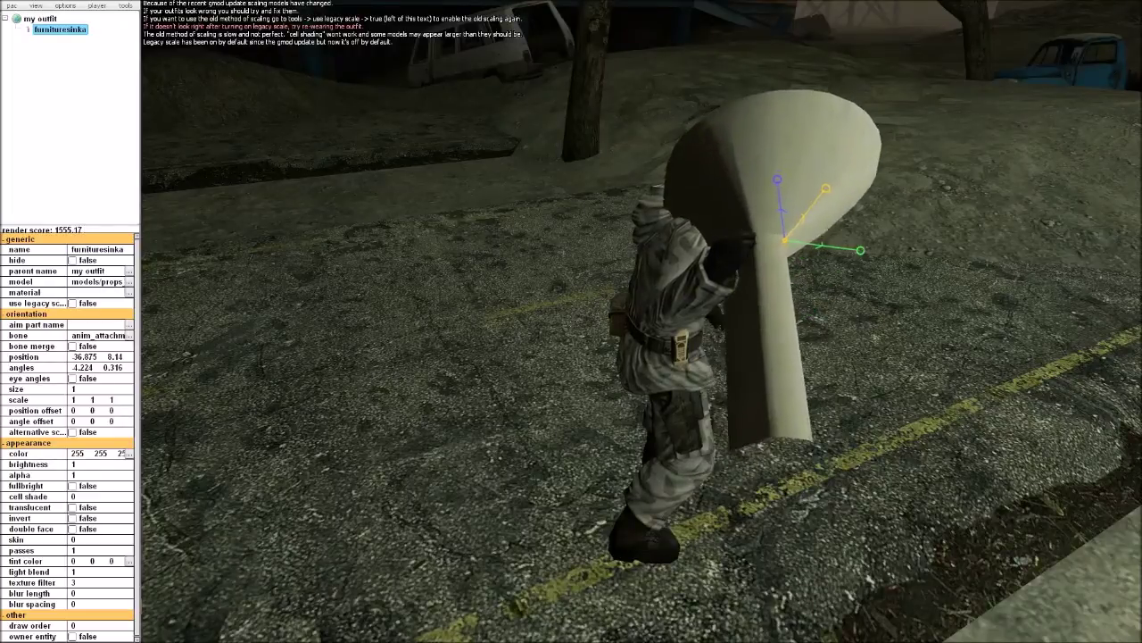
{"action": "key", "text": "d"}
{"action": "left_click_drag", "start_coordinate": [786, 268], "coordinate": [500, 282]}
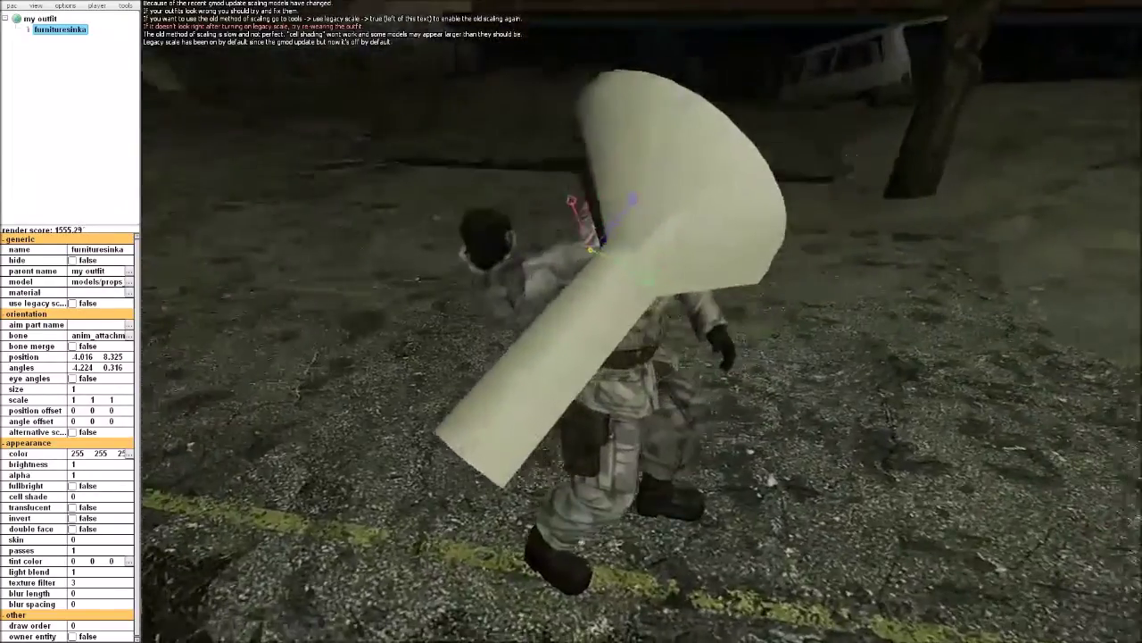
{"action": "left_click_drag", "start_coordinate": [645, 287], "coordinate": [565, 234]}
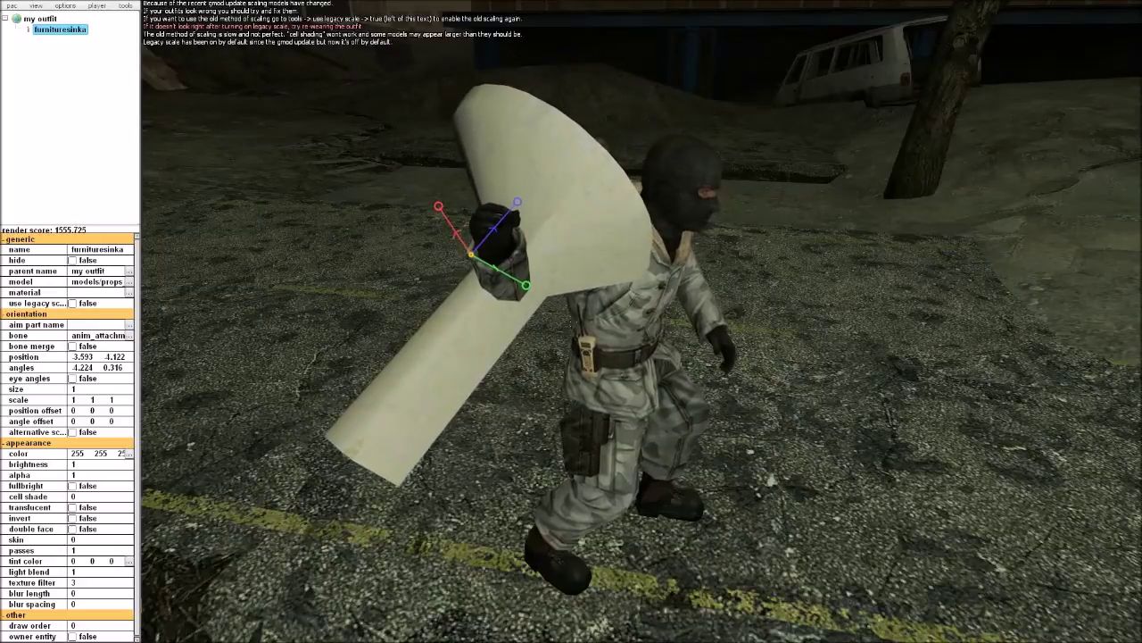
- Shift the sink along its length until the right hand grips the pedestal, at a position of about -3.1, -0.8
{"action": "key", "text": "a"}
{"action": "left_click_drag", "start_coordinate": [678, 286], "coordinate": [938, 322]}
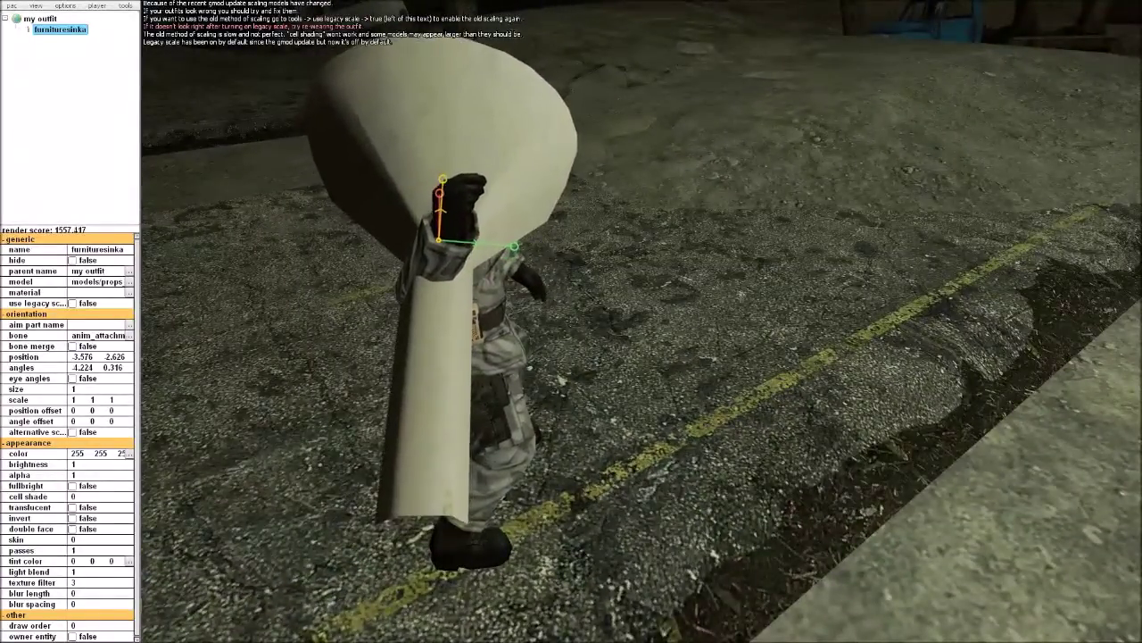
{"action": "key", "text": "a"}
{"action": "left_click_drag", "start_coordinate": [678, 321], "coordinate": [799, 323]}
{"action": "key", "text": "w"}
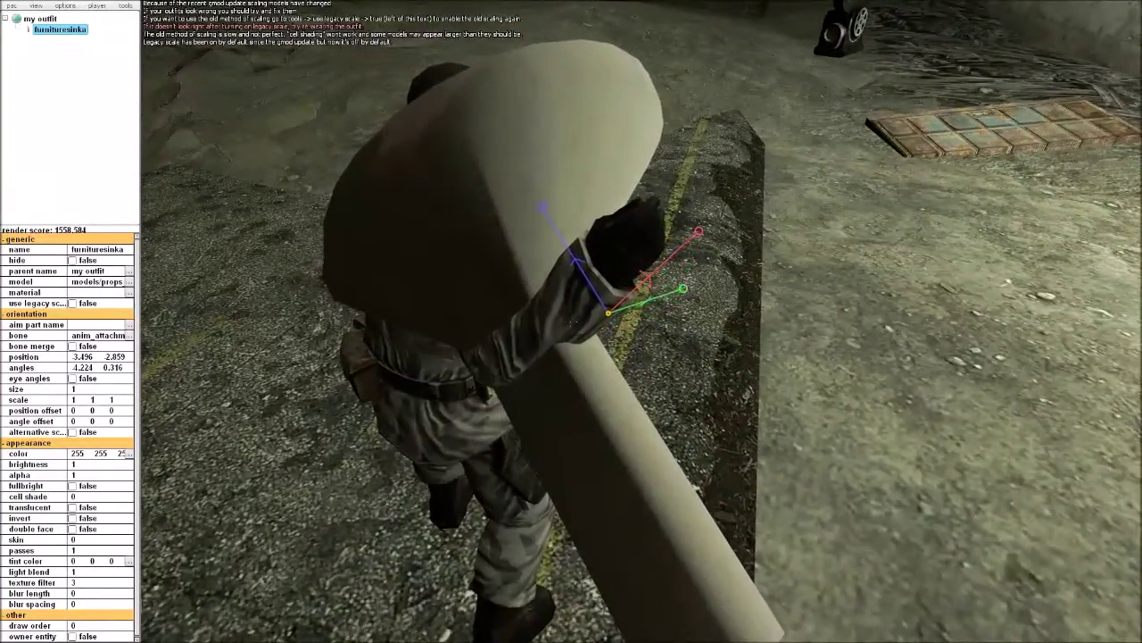
{"action": "left_click_drag", "start_coordinate": [772, 174], "coordinate": [879, 205]}
{"action": "key", "text": "s"}
{"action": "key", "text": "a"}
{"action": "key", "text": "w"}
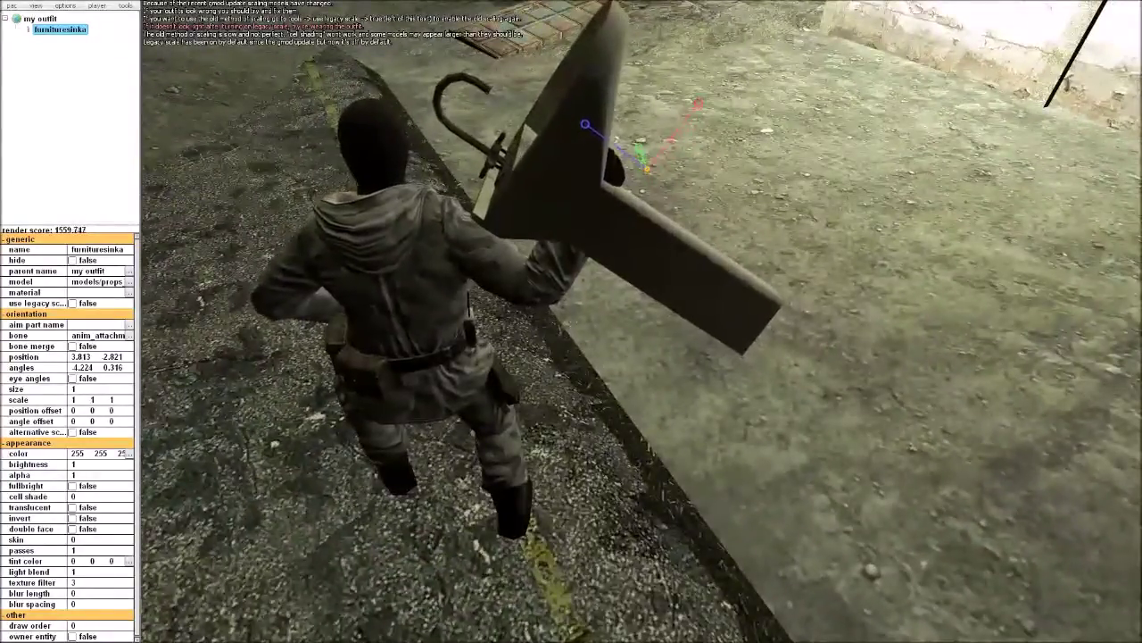
{"action": "left_click_drag", "start_coordinate": [585, 124], "coordinate": [536, 96]}
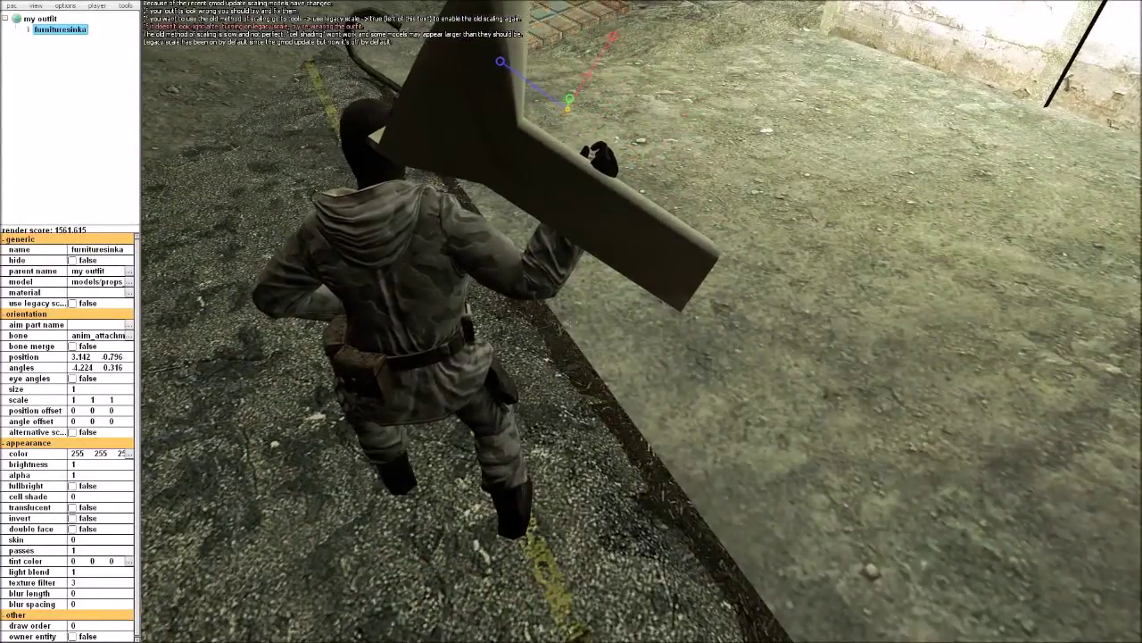
- Examine the sink's placement in the right hand from the side and from behind the character
{"action": "key", "text": "d"}
{"action": "left_click_drag", "start_coordinate": [571, 205], "coordinate": [509, 183]}
{"action": "key", "text": "s"}
{"action": "key", "text": "w"}
{"action": "key", "text": "s"}
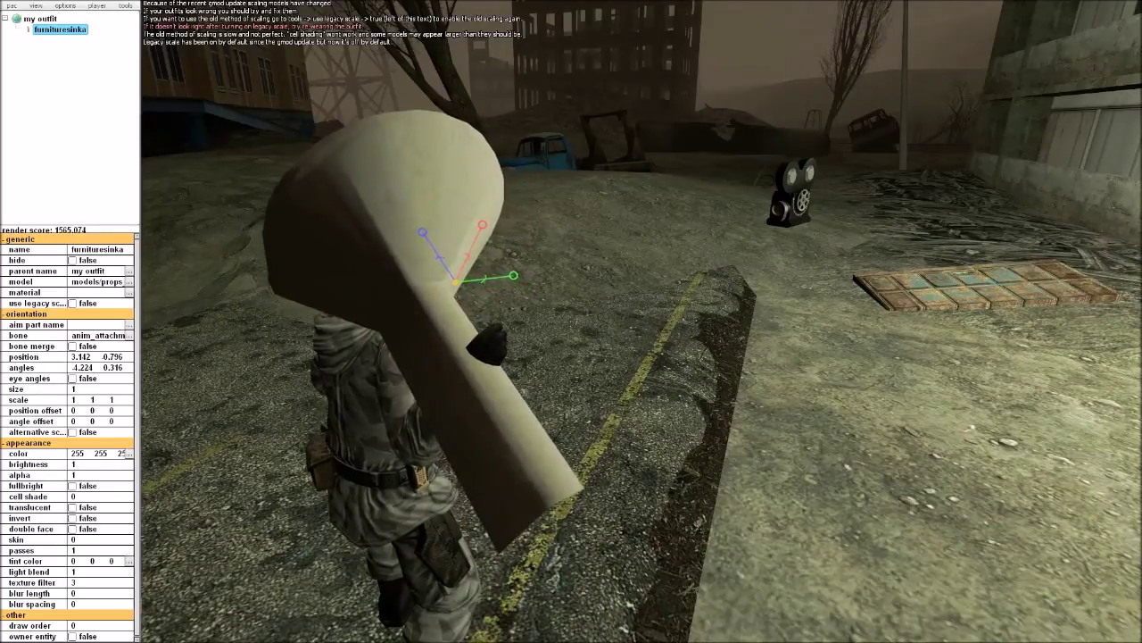
{"action": "key", "text": "s"}
{"action": "key", "text": "a"}
{"action": "left_click_drag", "start_coordinate": [509, 183], "coordinate": [598, 186]}
{"action": "key", "text": "s"}
{"action": "key", "text": "w"}
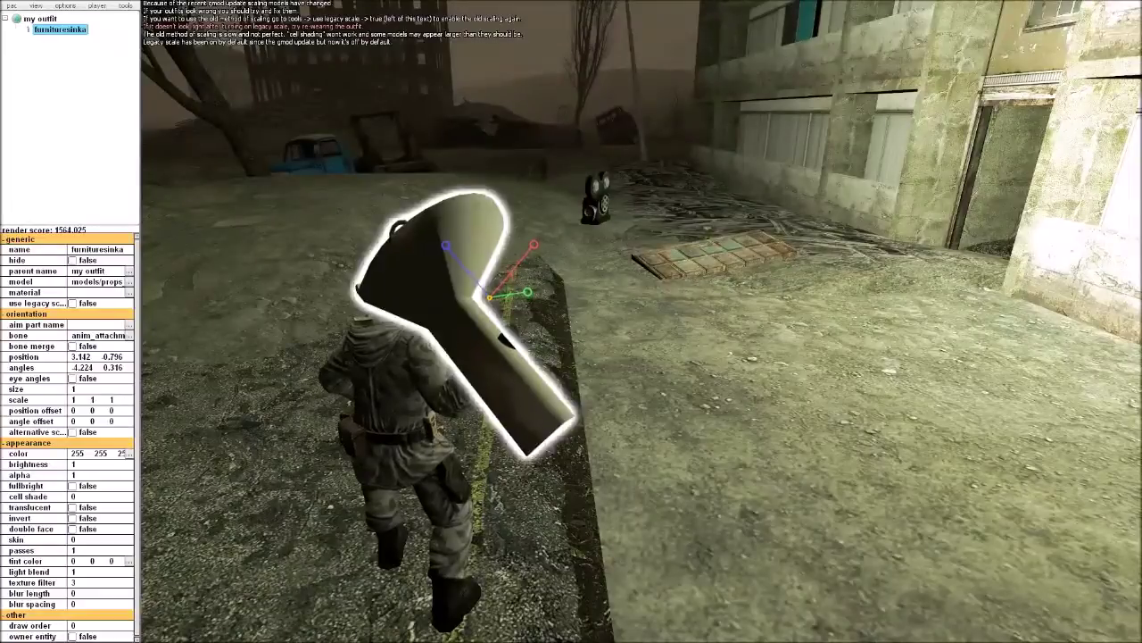
- Add a particles effect as a child part of the sink
{"action": "right_click", "coordinate": [71, 31]}
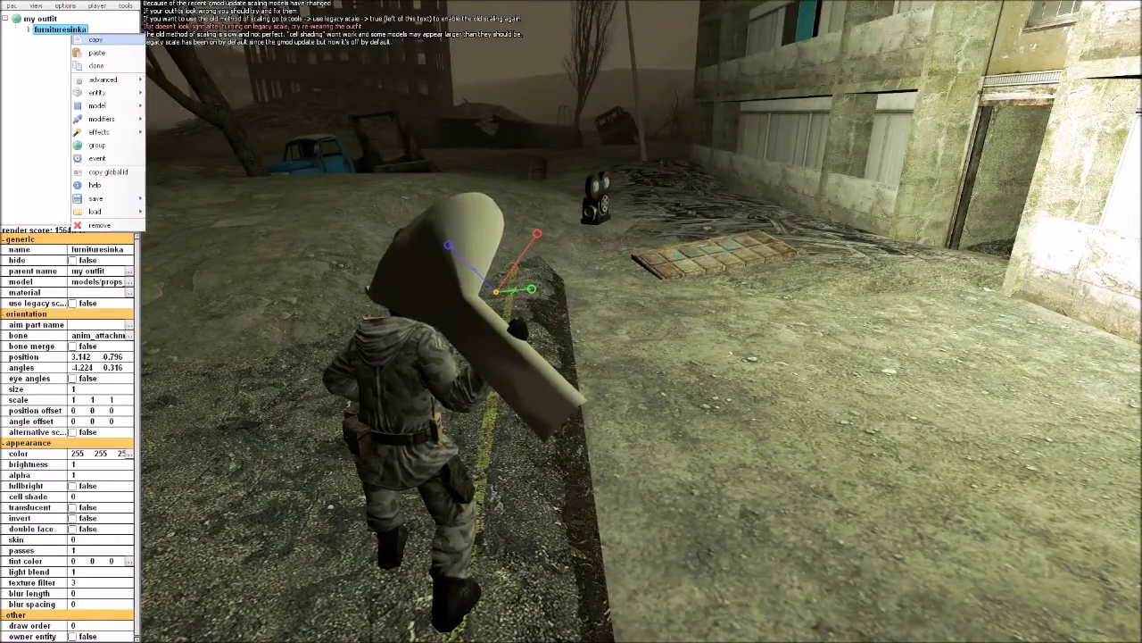
{"action": "mouse_move", "coordinate": [99, 132]}
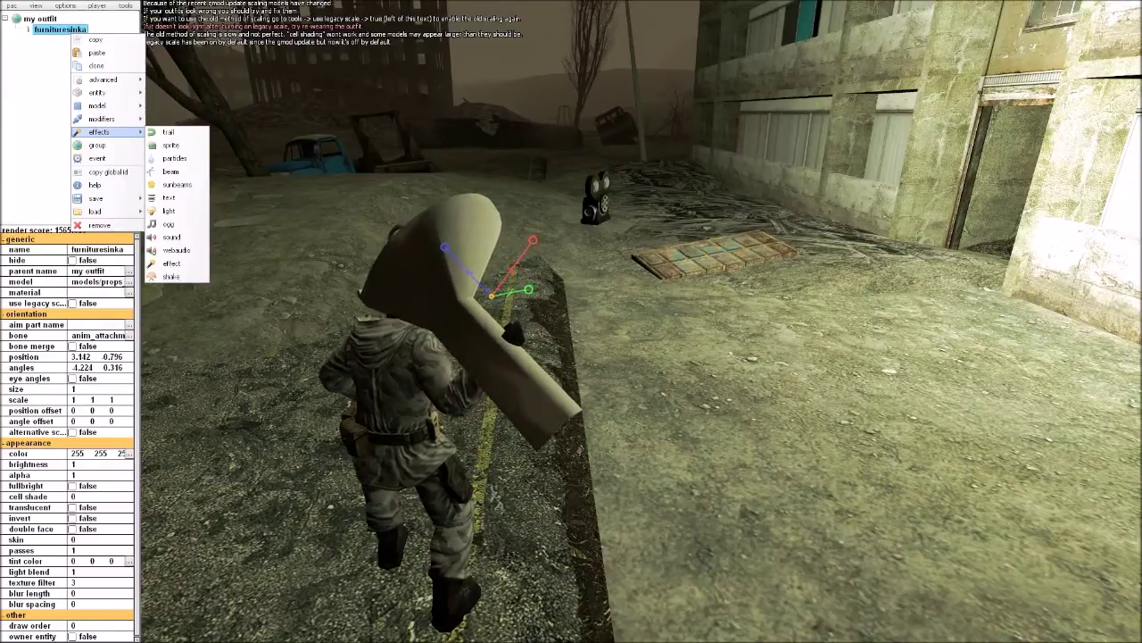
{"action": "left_click", "coordinate": [174, 158]}
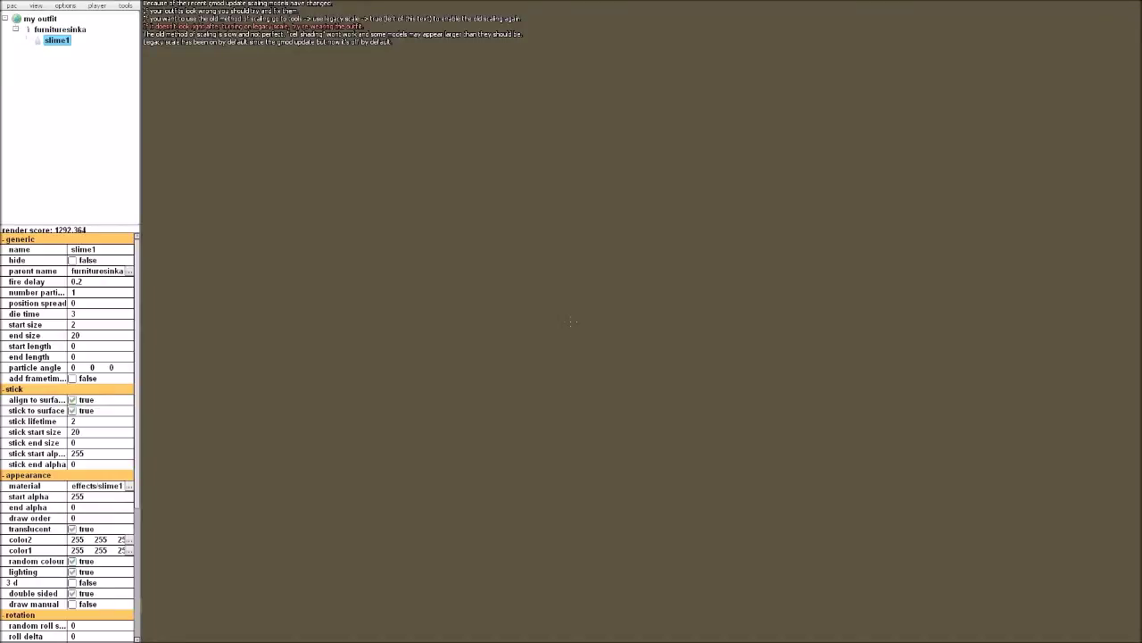
- Run the pac_editor command in the console and bring the character with the sink back into view
{"action": "key", "text": "grave"}
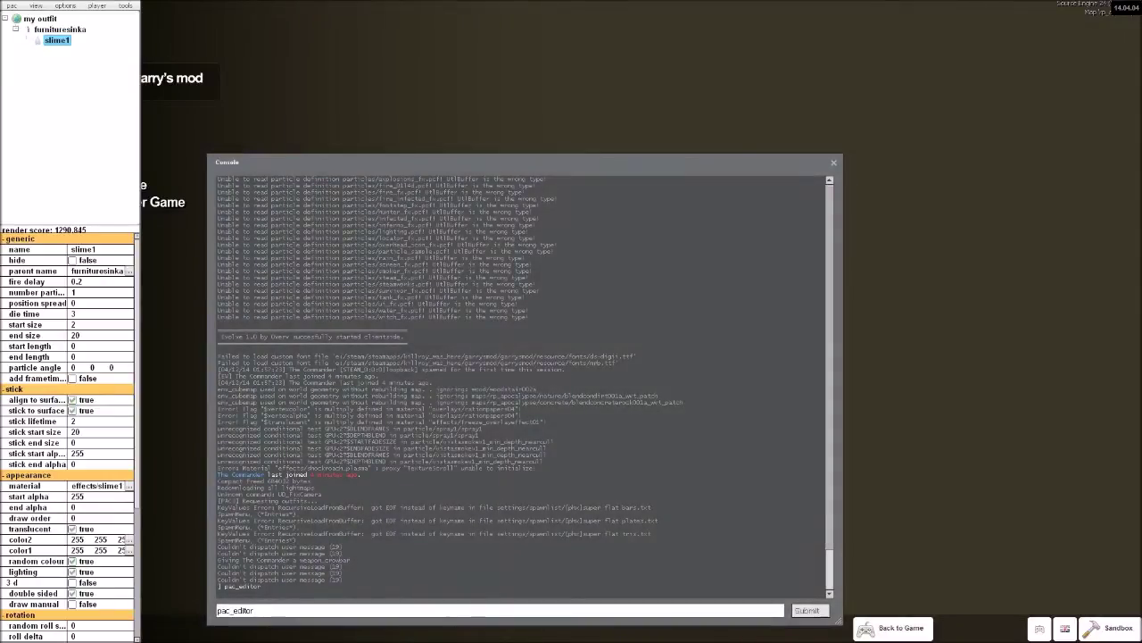
{"action": "key", "text": "Return"}
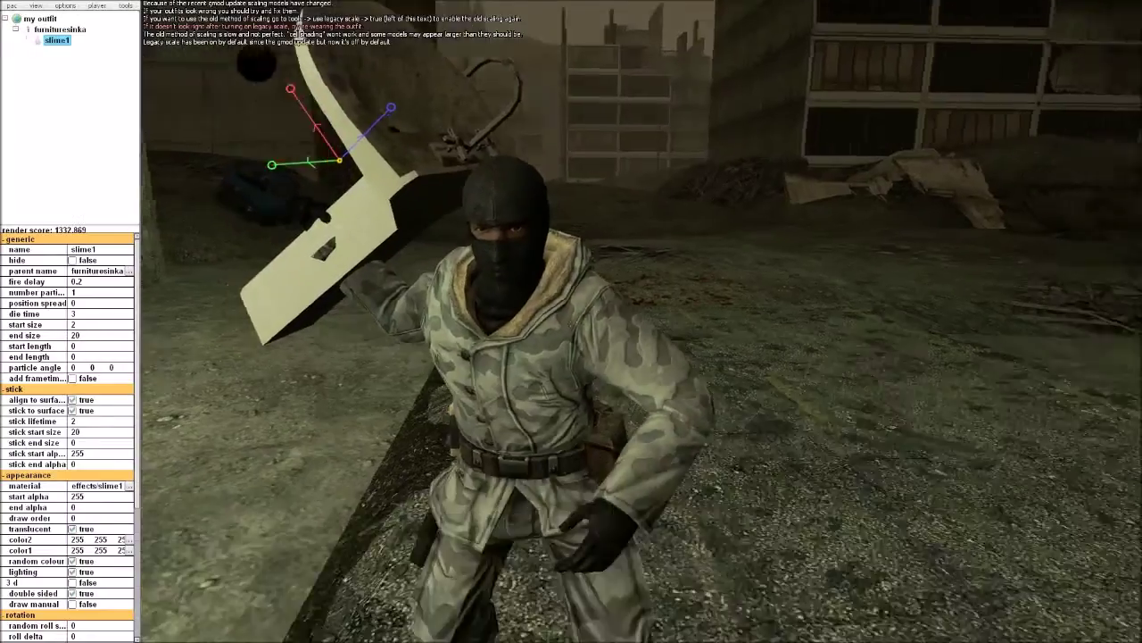
{"action": "left_click_drag", "start_coordinate": [642, 321], "coordinate": [831, 351]}
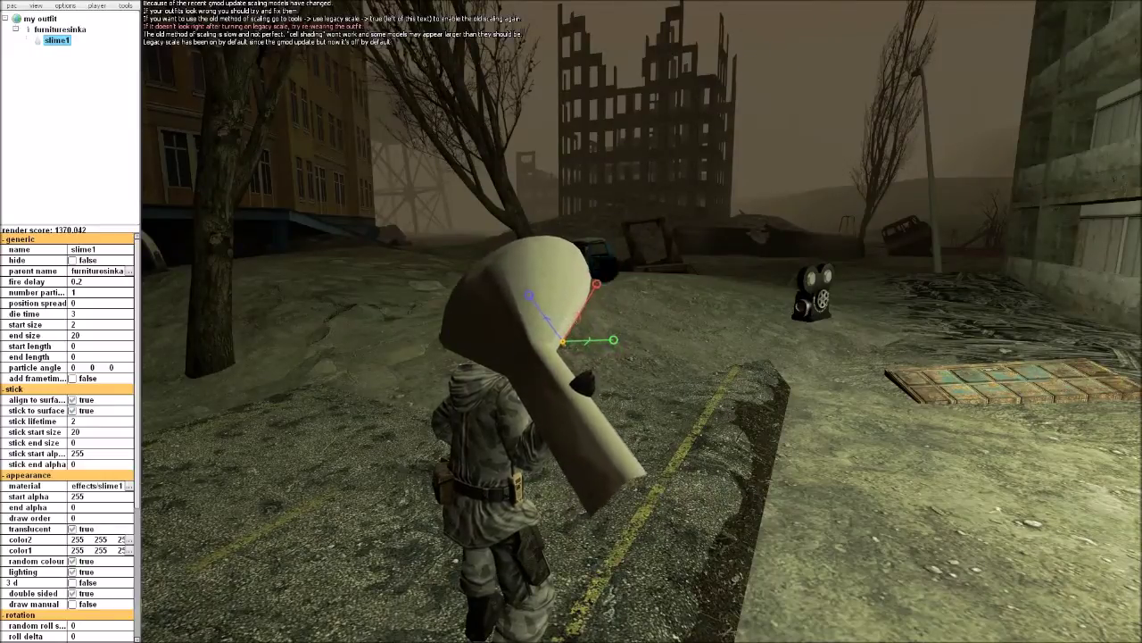
- Set the particles' material to the ring sprite, sprites/grip
{"action": "left_click", "coordinate": [130, 486]}
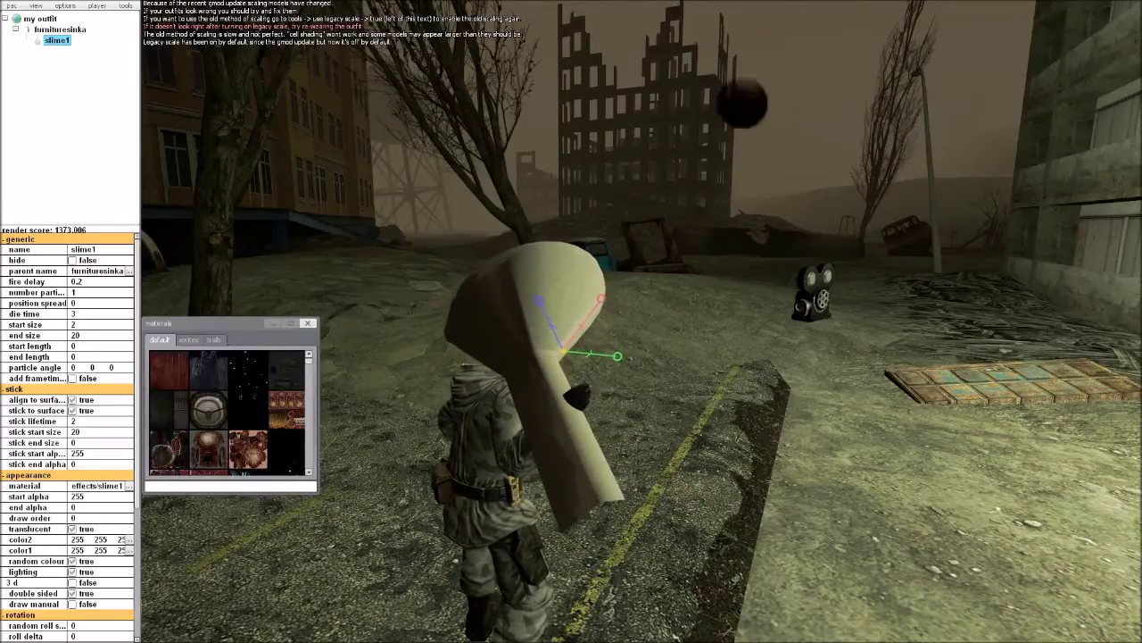
{"action": "left_click", "coordinate": [188, 340]}
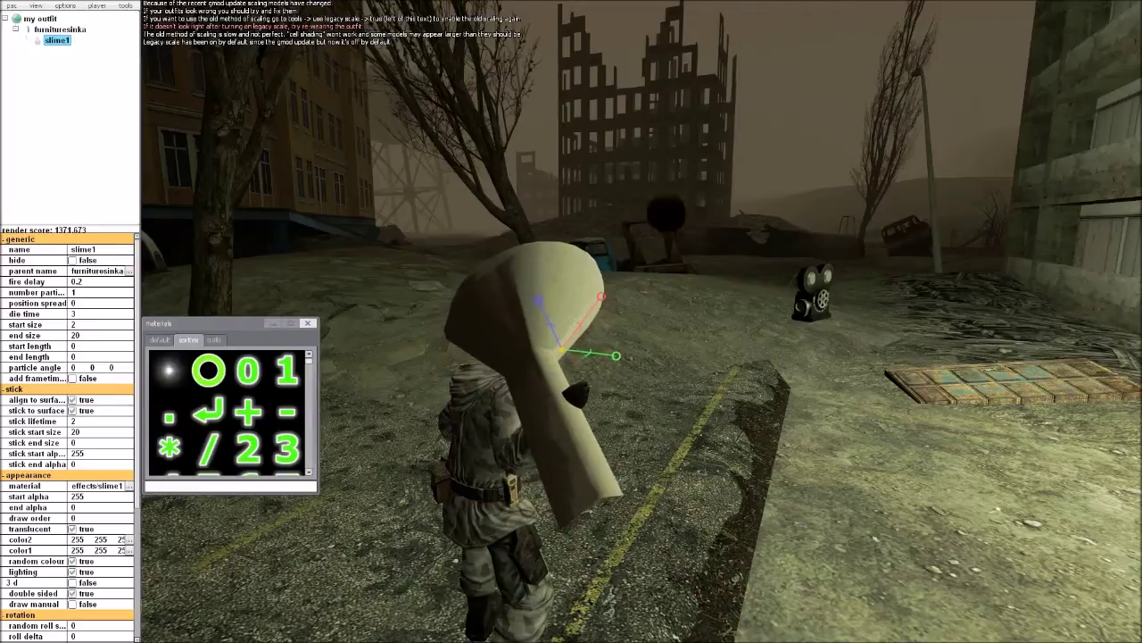
{"action": "left_click", "coordinate": [208, 371]}
{"action": "left_click_drag", "start_coordinate": [571, 357], "coordinate": [614, 336]}
{"action": "key", "text": "a"}
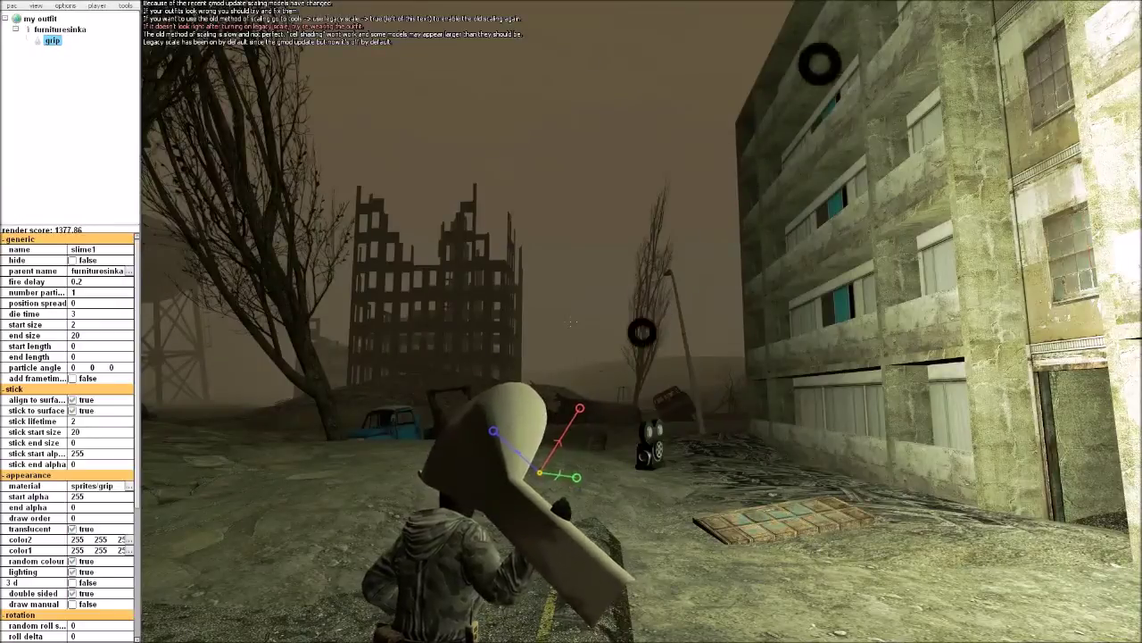
- Try other sprites for the particles, settle on sprites/blueglow2 as the material, and turn off their lighting
{"action": "left_click", "coordinate": [130, 487]}
{"action": "left_click", "coordinate": [189, 340]}
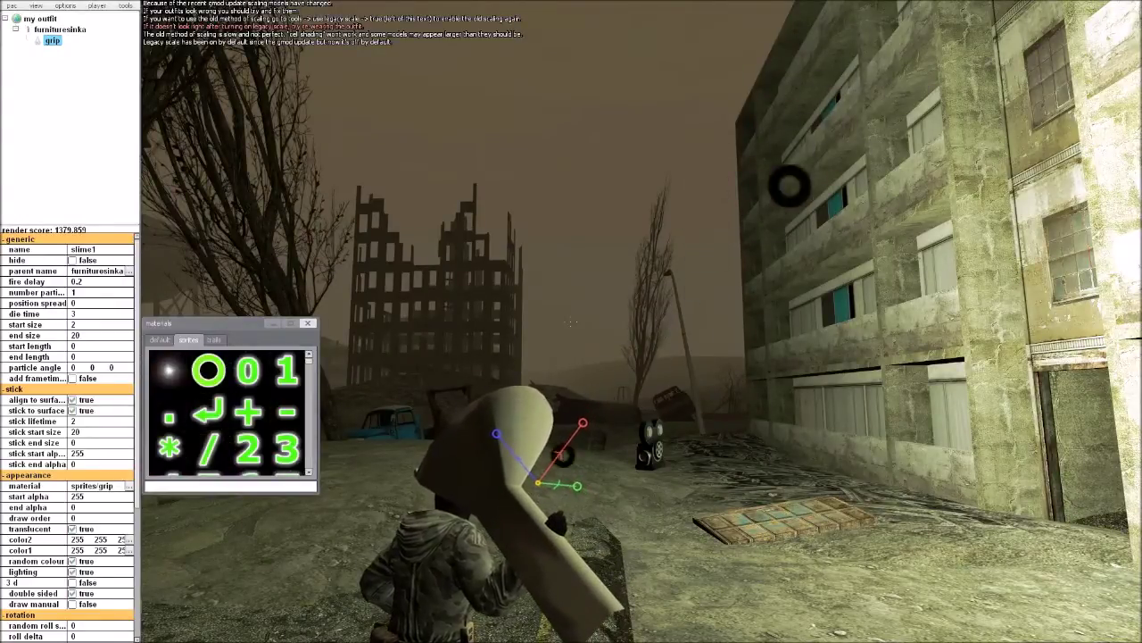
{"action": "scroll", "coordinate": [286, 423], "scroll_direction": "down", "scroll_amount": 2}
{"action": "scroll", "coordinate": [286, 421], "scroll_direction": "down", "scroll_amount": 1}
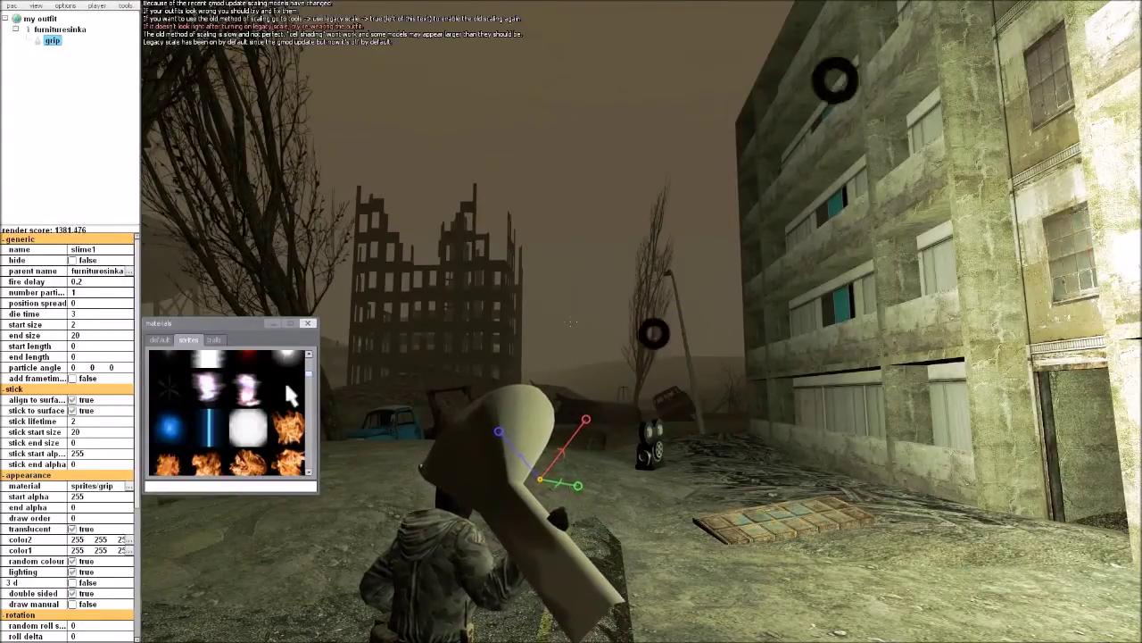
{"action": "left_click", "coordinate": [286, 385]}
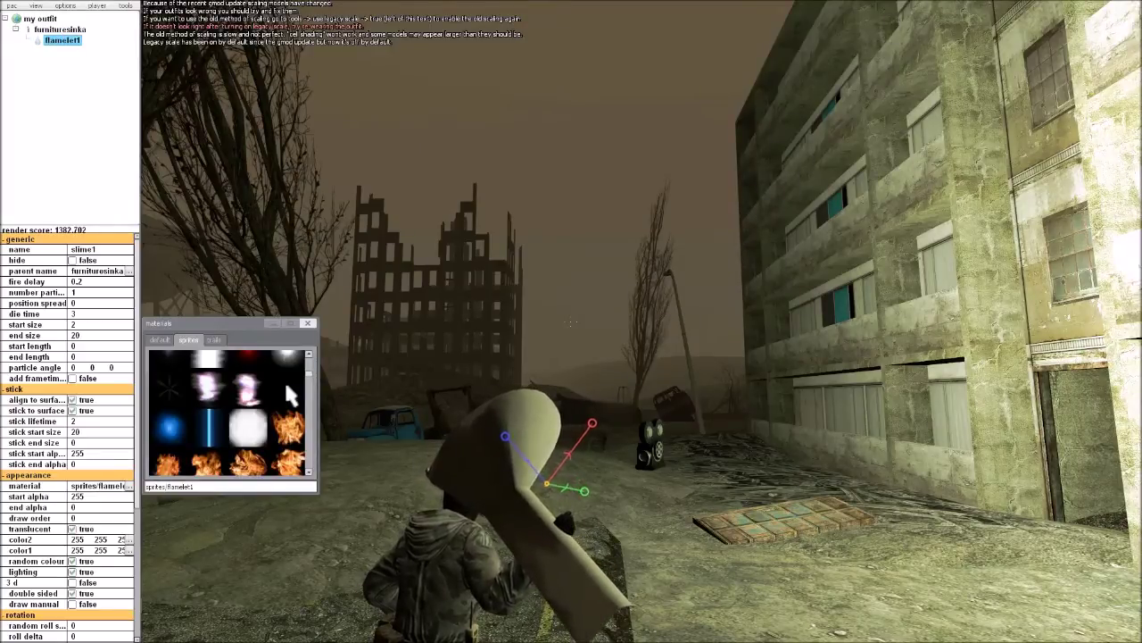
{"action": "left_click", "coordinate": [286, 387]}
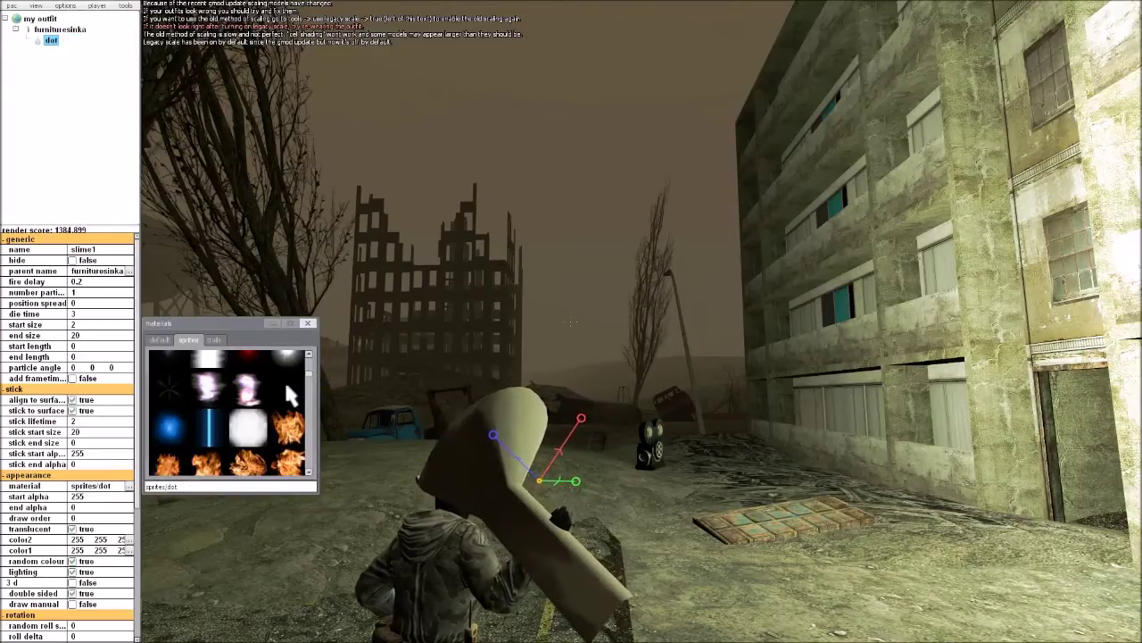
{"action": "left_click", "coordinate": [284, 379]}
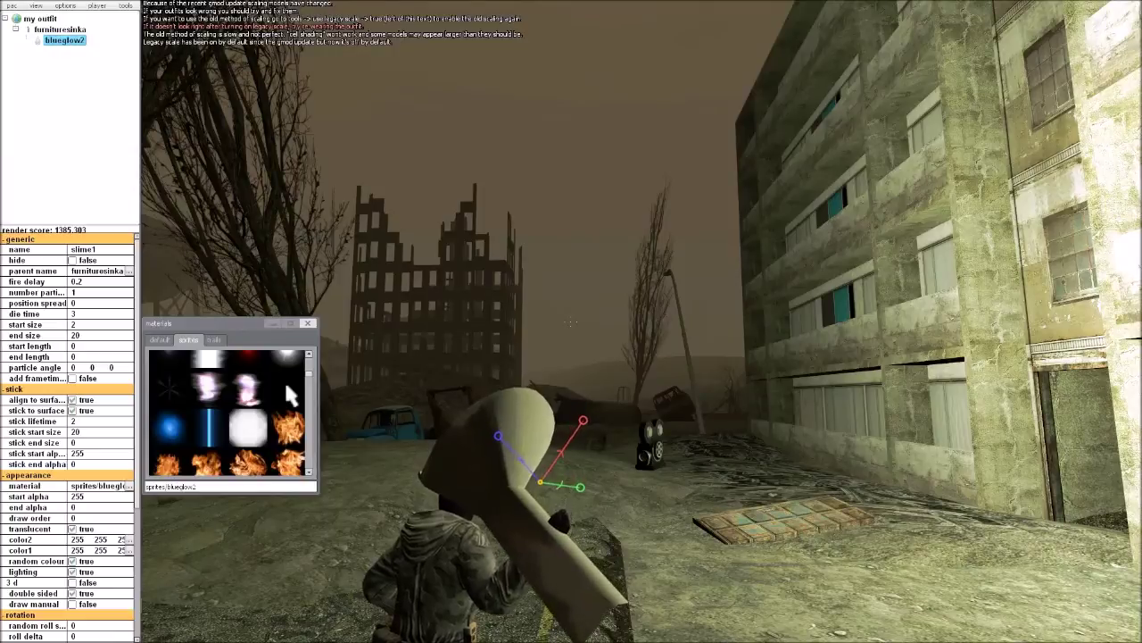
{"action": "left_click", "coordinate": [308, 323]}
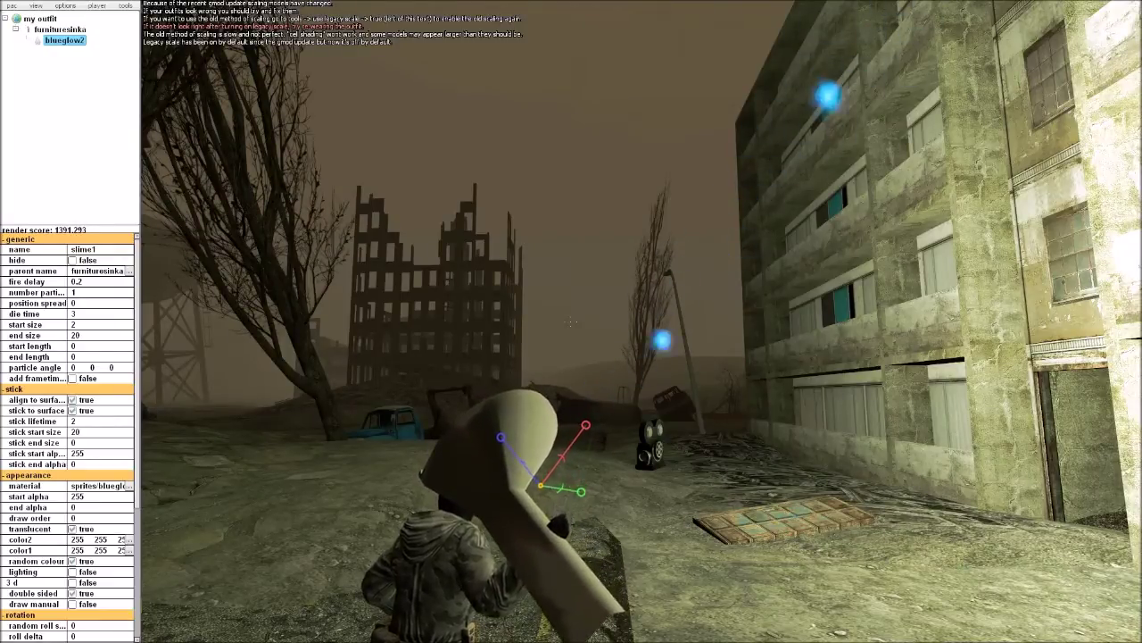
- Examine the particles emitted from the held sink from several angles and distances
{"action": "left_click_drag", "start_coordinate": [571, 321], "coordinate": [580, 327]}
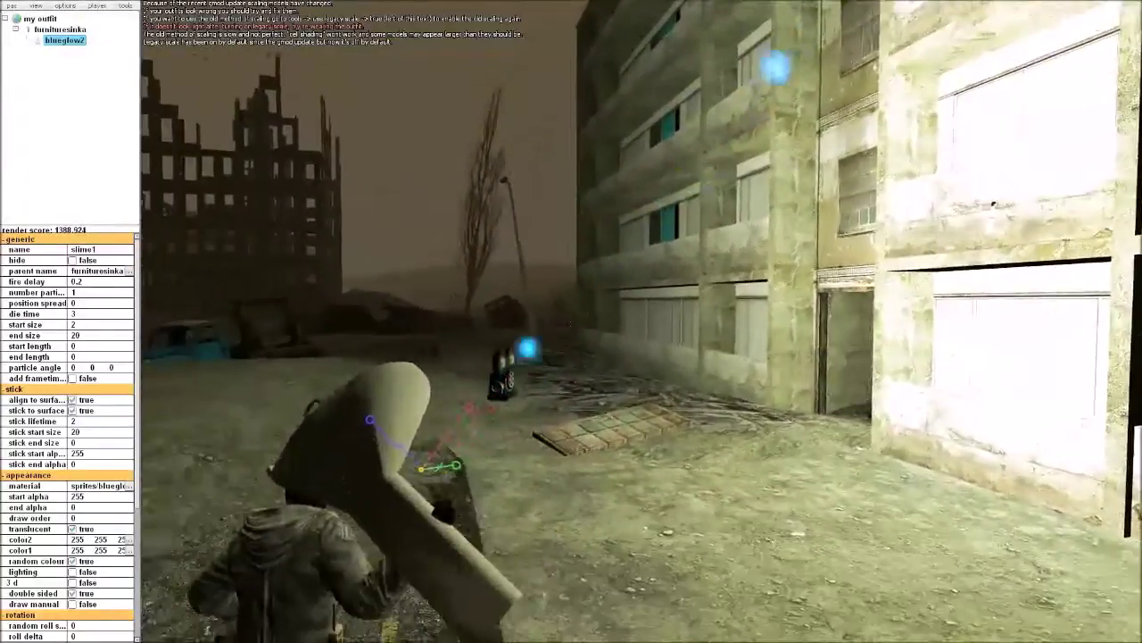
{"action": "left_click_drag", "start_coordinate": [571, 321], "coordinate": [419, 346]}
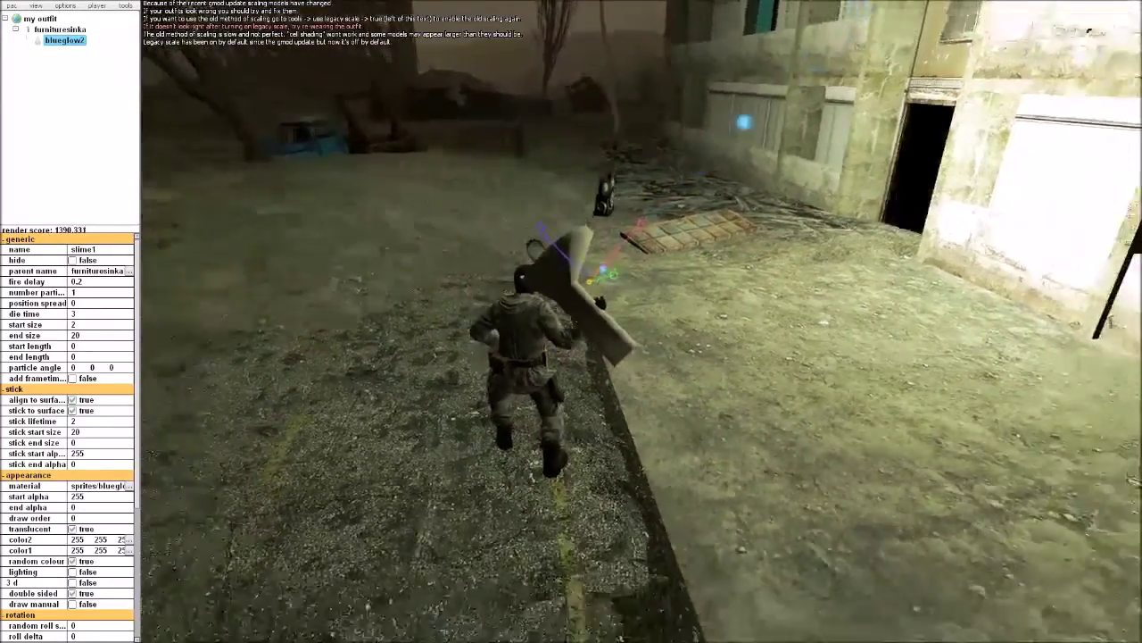
{"action": "left_click_drag", "start_coordinate": [571, 321], "coordinate": [630, 241]}
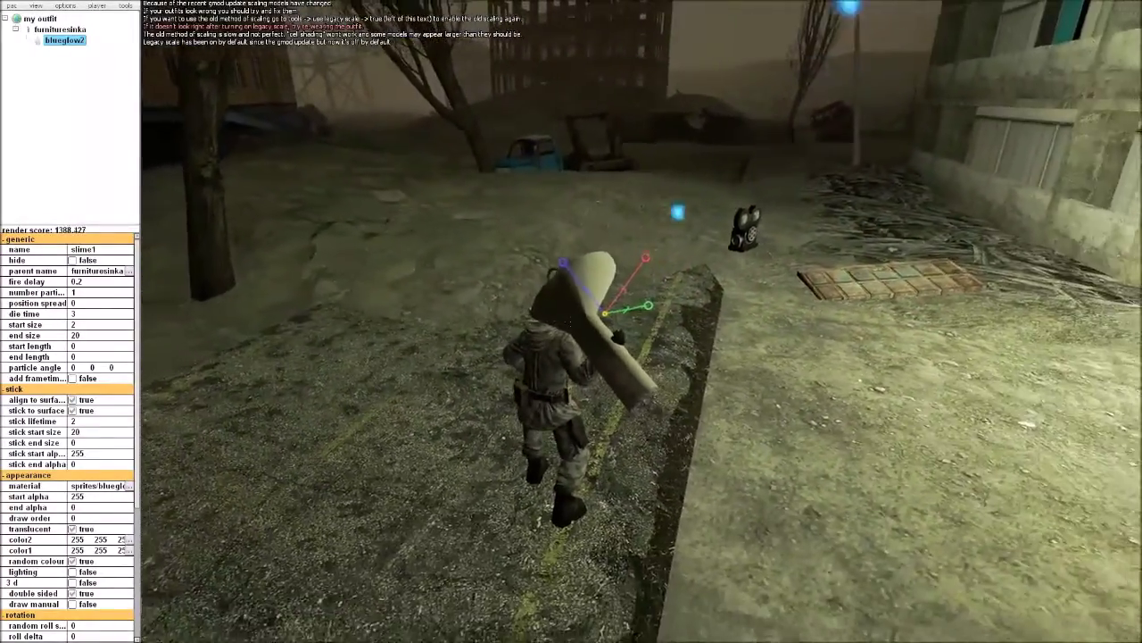
{"action": "key", "text": "w"}
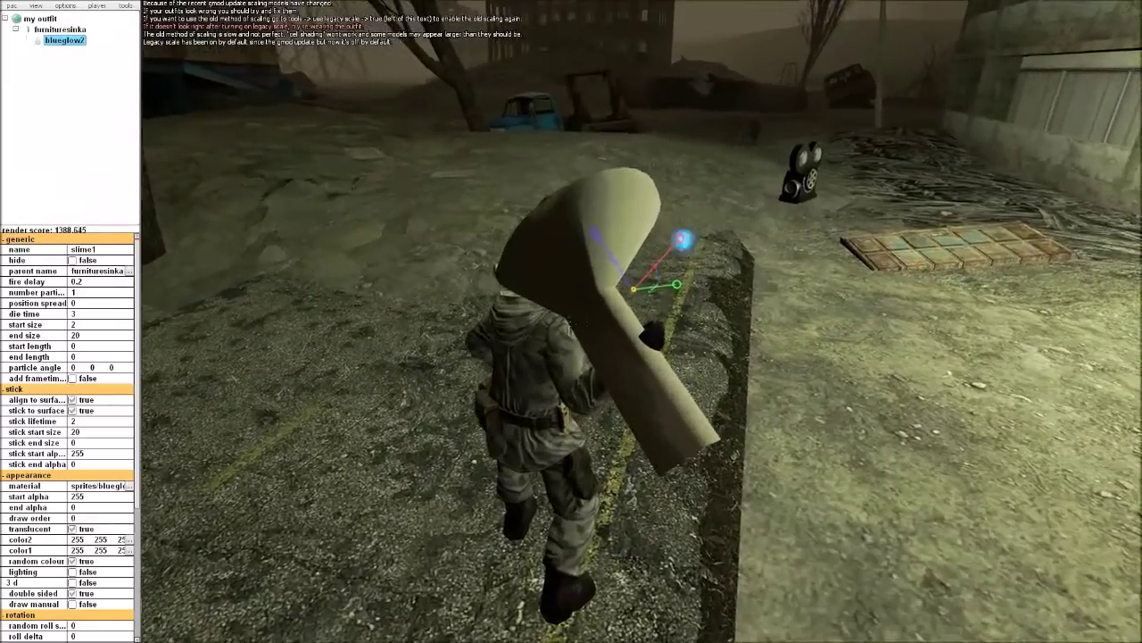
{"action": "key", "text": "s"}
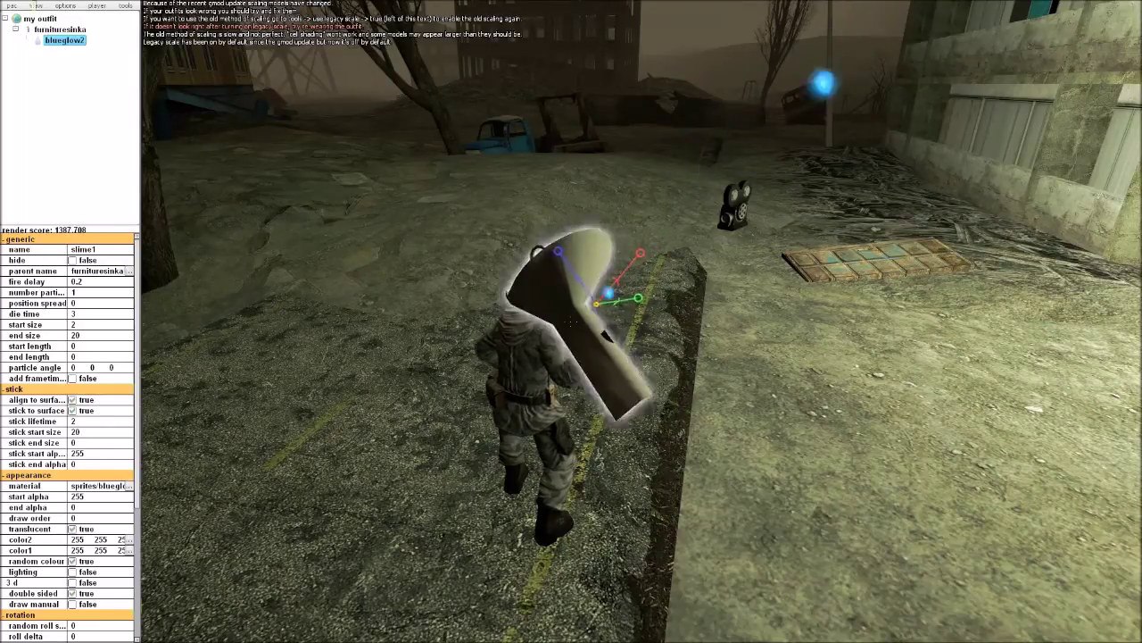
{"action": "left_click", "coordinate": [40, 18]}
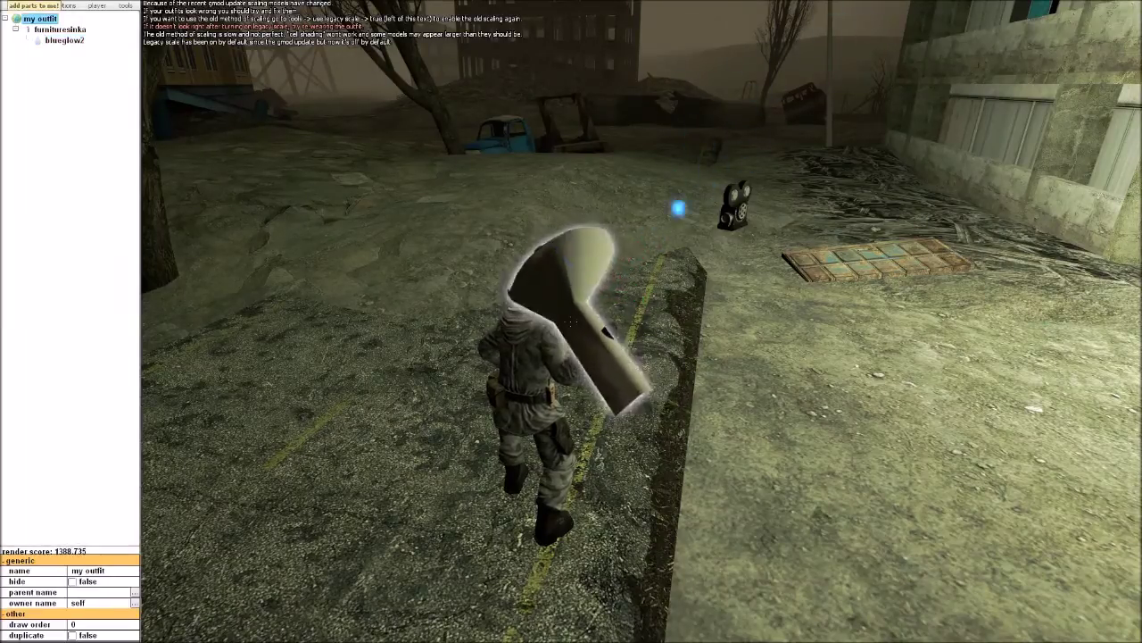
{"action": "right_click", "coordinate": [37, 19]}
{"action": "mouse_move", "coordinate": [61, 105]}
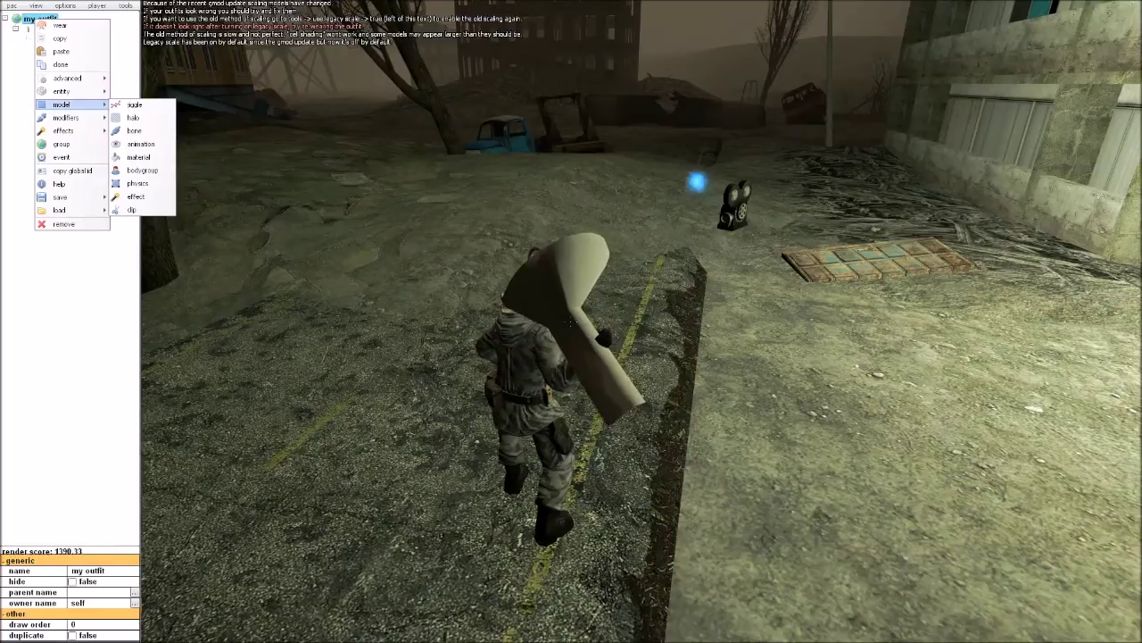
{"action": "left_click", "coordinate": [72, 285]}
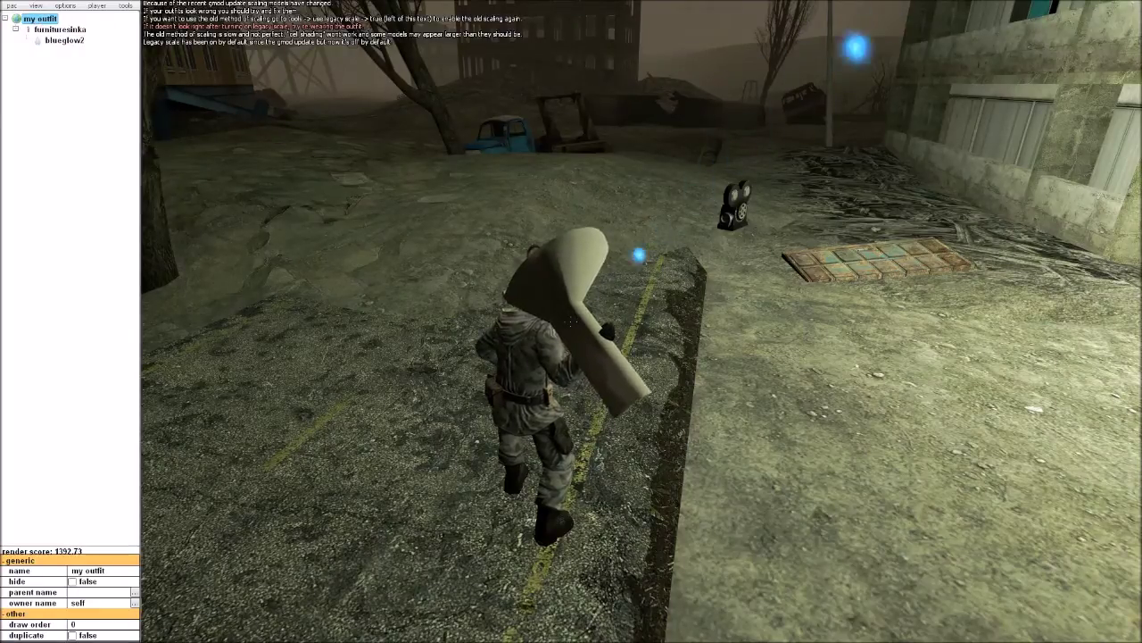
{"action": "left_click", "coordinate": [60, 29]}
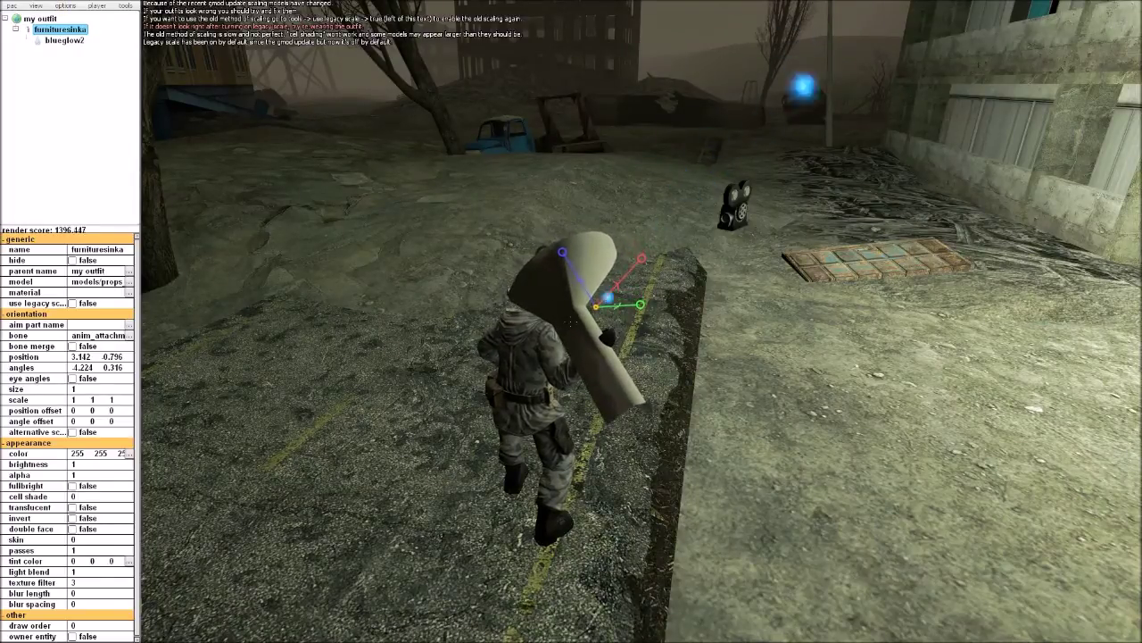
{"action": "left_click", "coordinate": [11, 5]}
{"action": "mouse_move", "coordinate": [26, 29]}
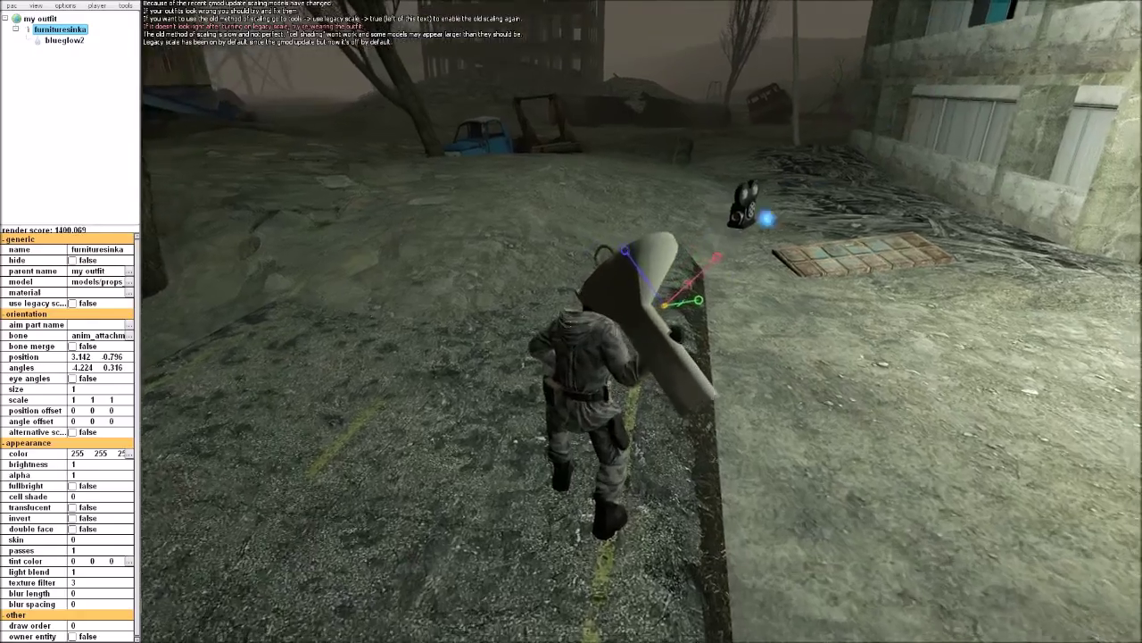
{"action": "key", "text": "s"}
{"action": "key", "text": "d"}
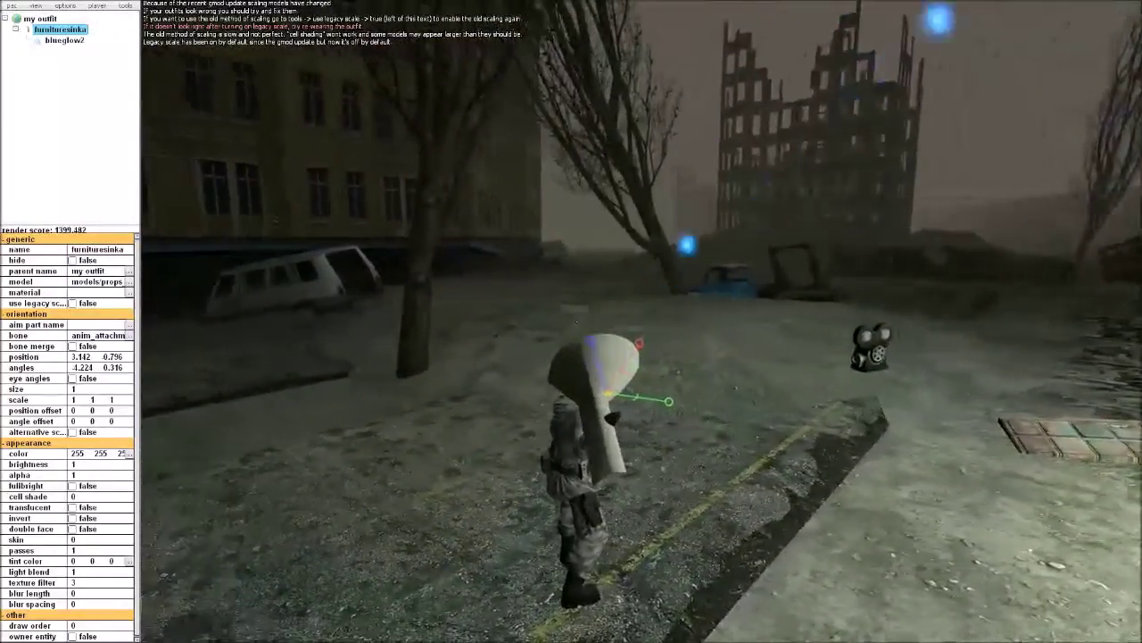
{"action": "key", "text": "w"}
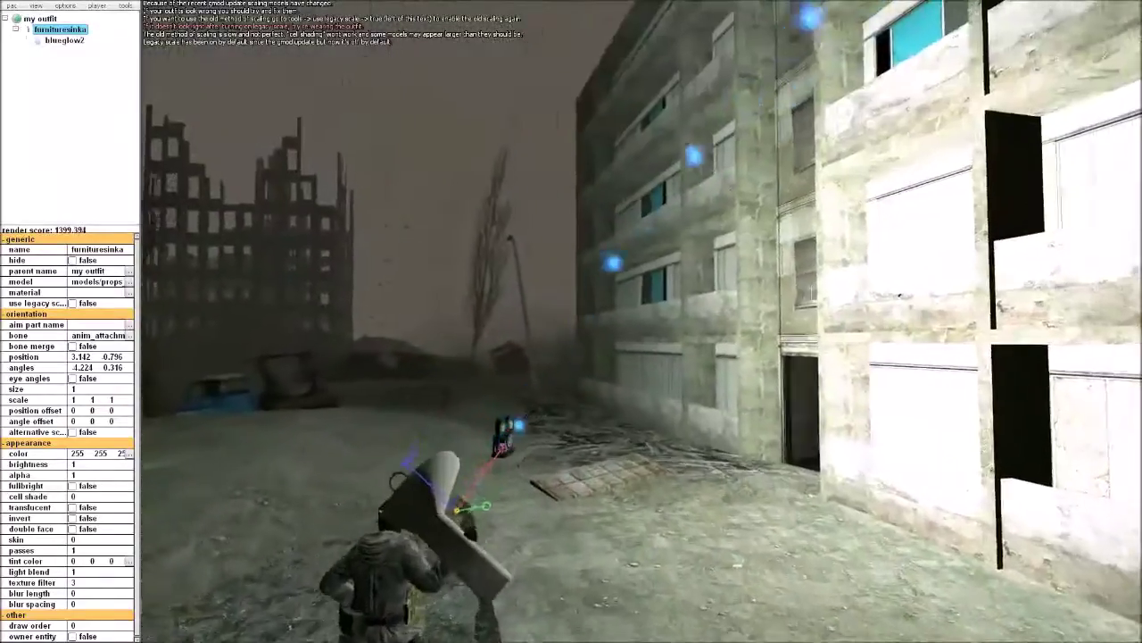
{"action": "key", "text": "s"}
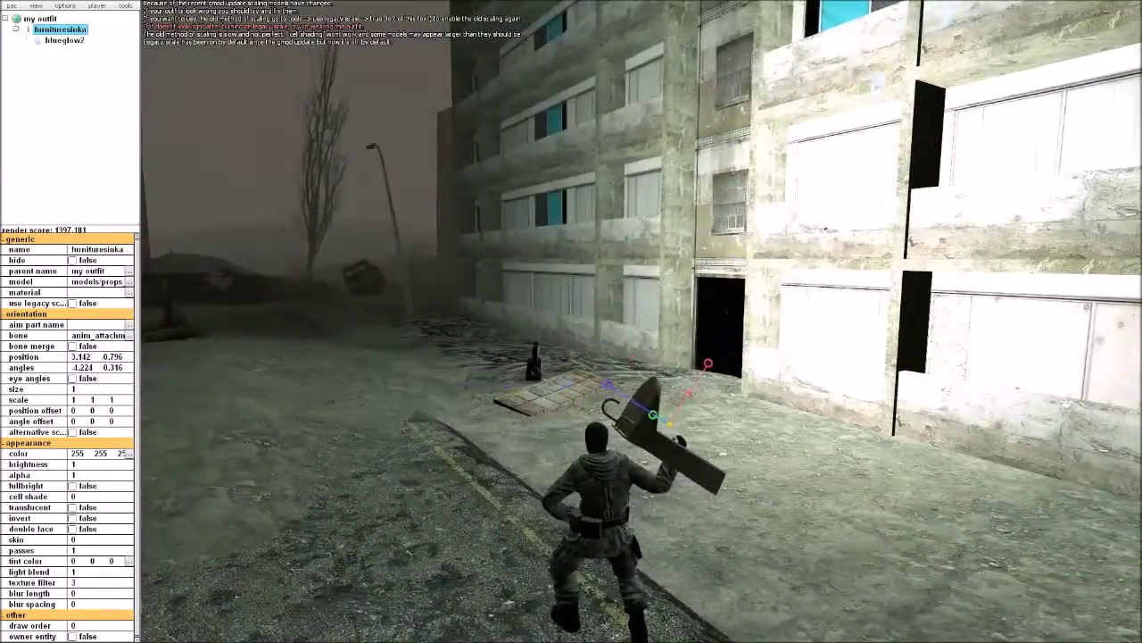
{"action": "key", "text": "s"}
{"action": "key", "text": "w"}
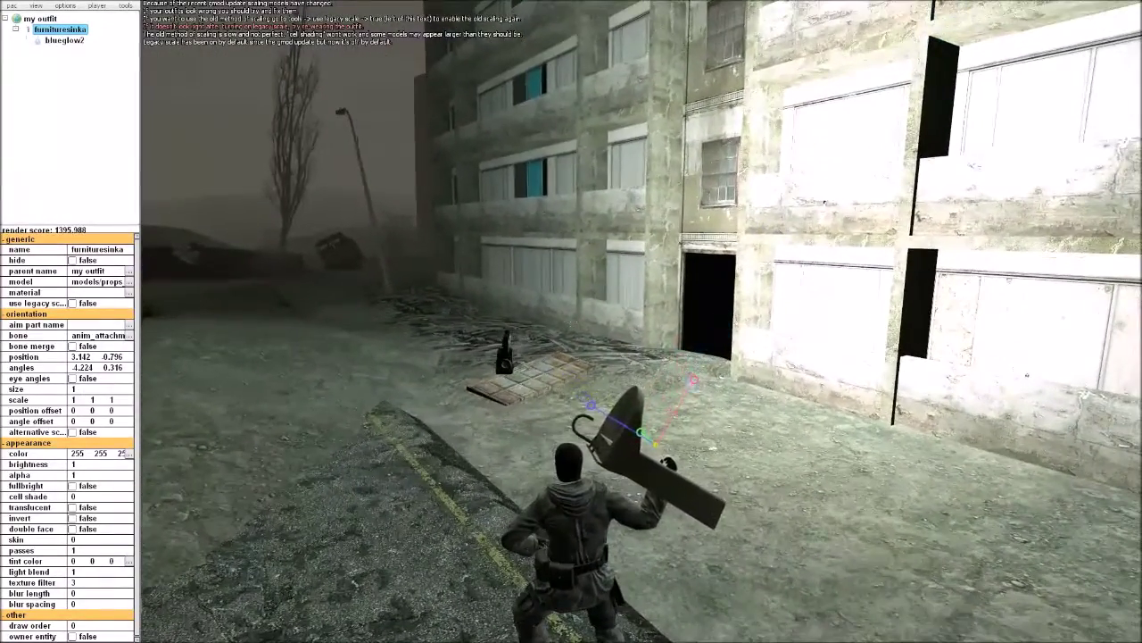